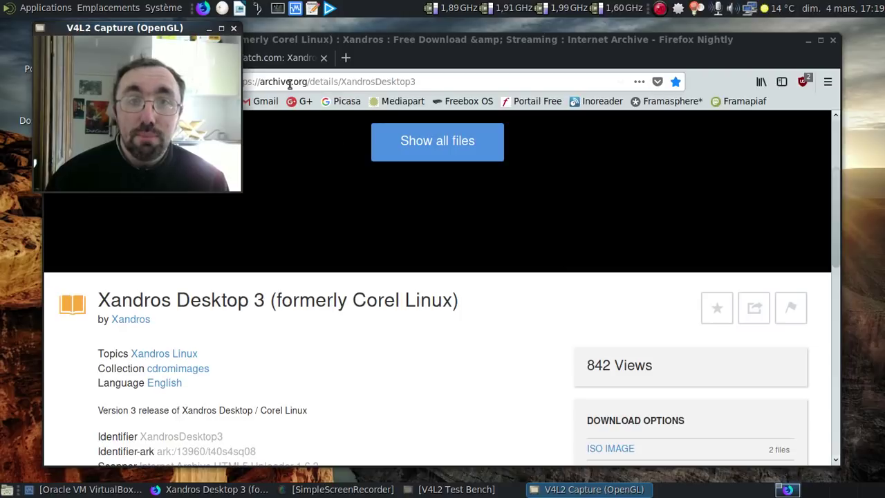
Switch to the DistroWatch tab with the Xandros Desktop OS page and scroll down it
{"action": "left_click", "coordinate": [280, 58]}
{"action": "scroll", "coordinate": [299, 253], "scroll_direction": "down", "scroll_amount": 3}
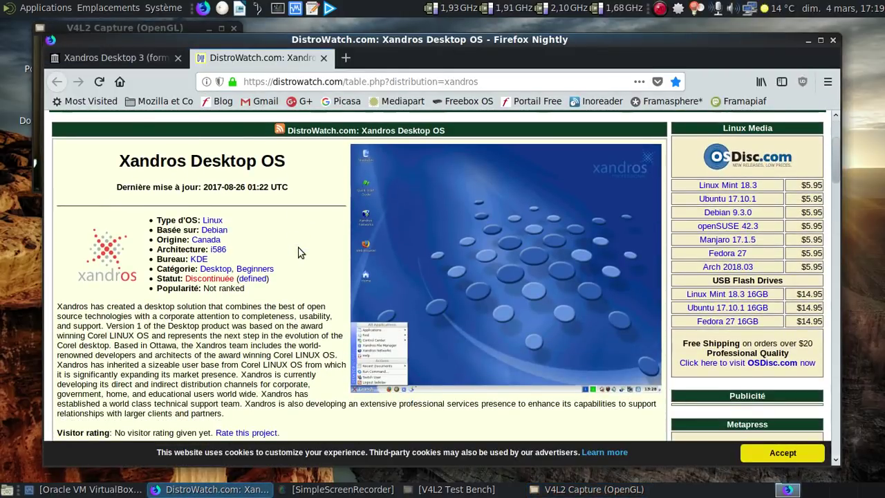
Read the DistroWatch Xandros page down to its version table, then close Firefox and both tabs
{"action": "scroll", "coordinate": [298, 253], "scroll_direction": "down", "scroll_amount": 1}
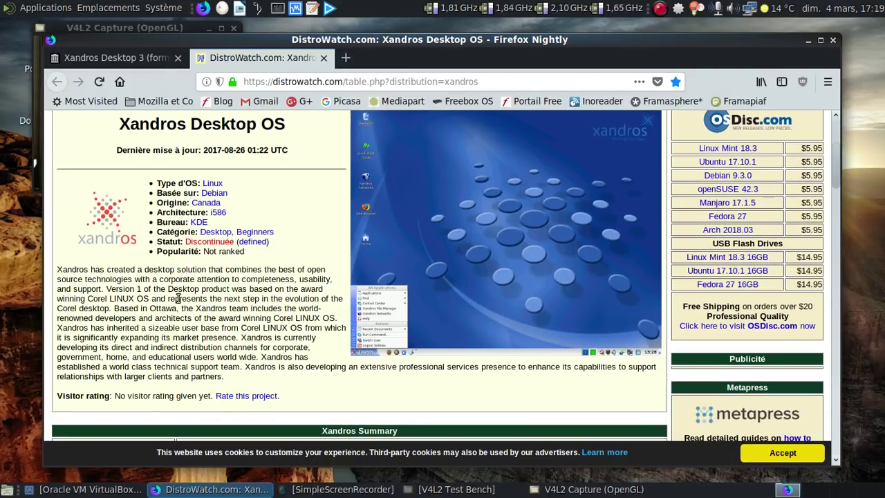
{"action": "left_click", "coordinate": [79, 29]}
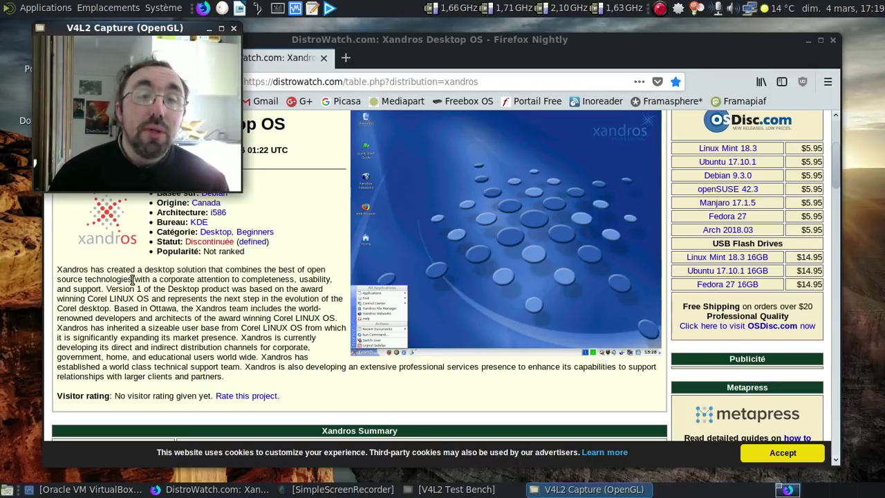
{"action": "scroll", "coordinate": [132, 279], "scroll_direction": "down", "scroll_amount": 10}
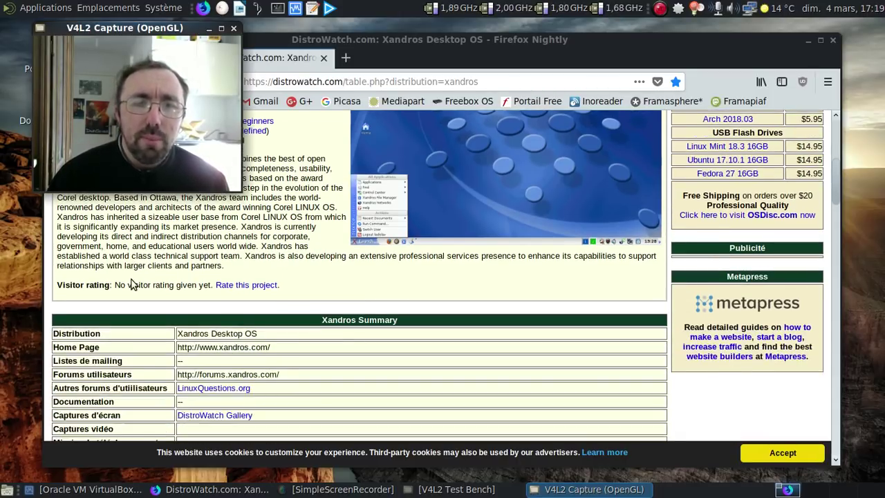
{"action": "scroll", "coordinate": [132, 279], "scroll_direction": "down", "scroll_amount": 6}
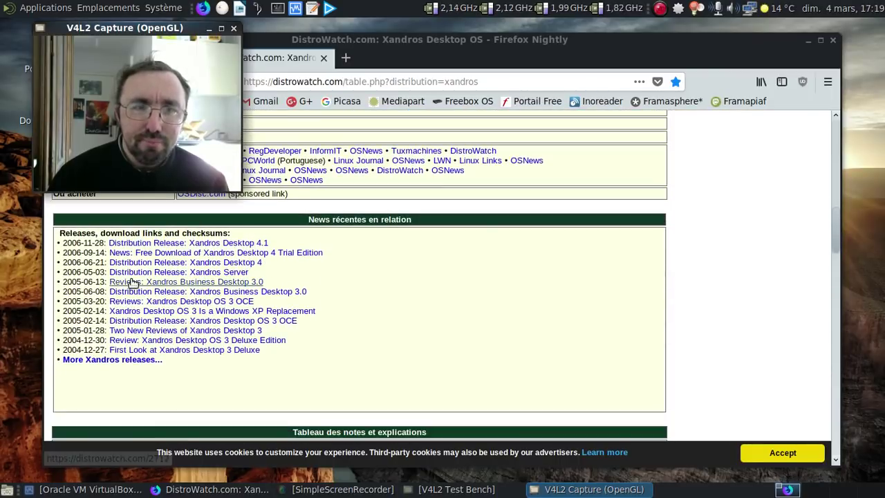
{"action": "scroll", "coordinate": [132, 284], "scroll_direction": "down", "scroll_amount": 6}
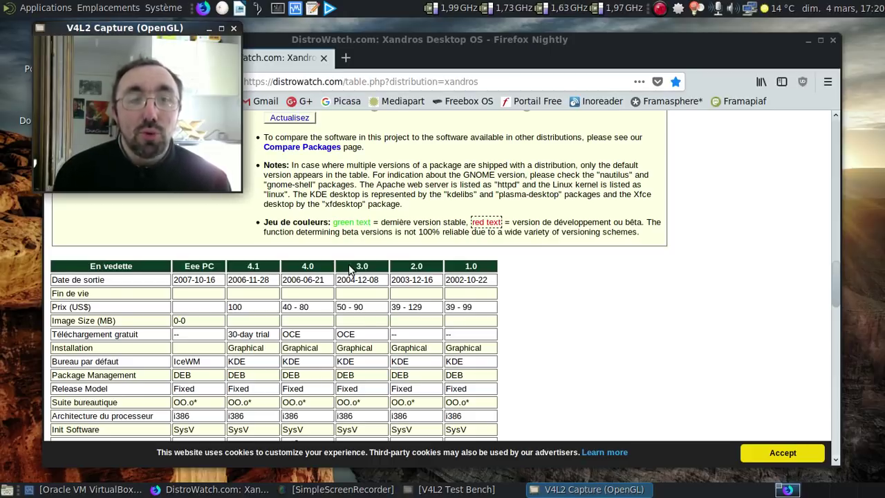
{"action": "left_click", "coordinate": [832, 40]}
{"action": "left_click", "coordinate": [562, 283]}
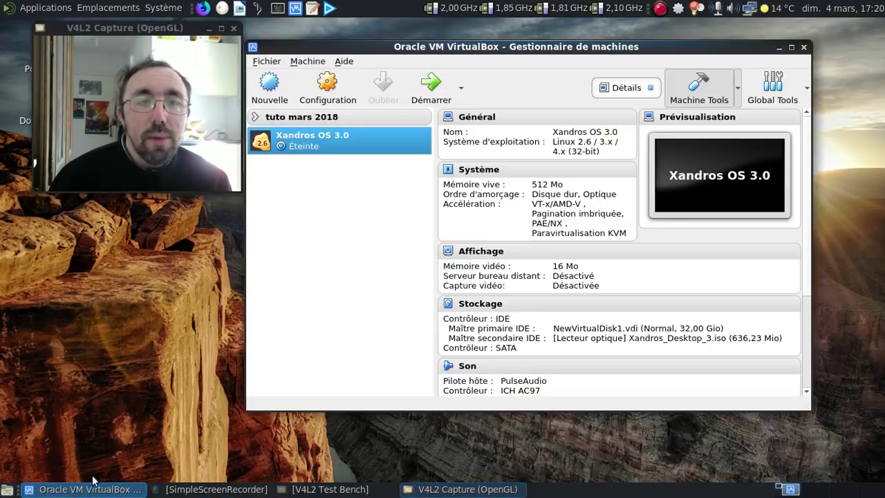
Check the Xandros OS 3.0 storage settings without changes, then start the virtual machine
{"action": "left_click", "coordinate": [90, 489]}
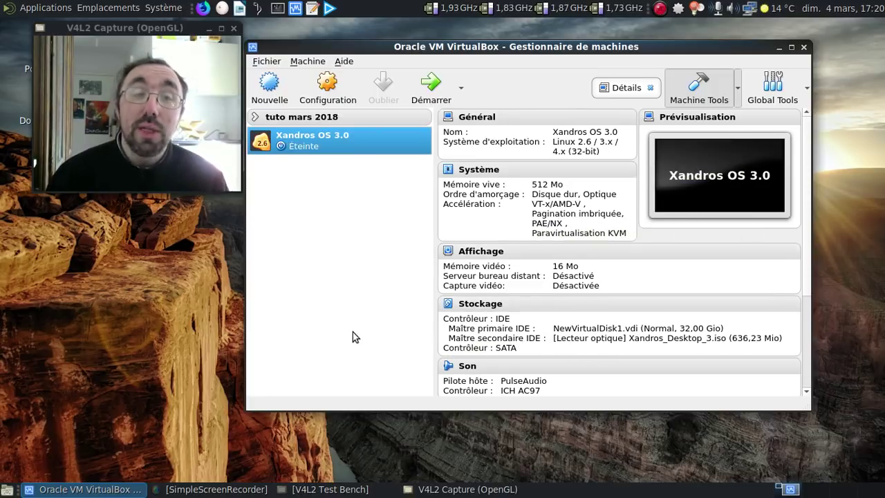
{"action": "left_click", "coordinate": [484, 306]}
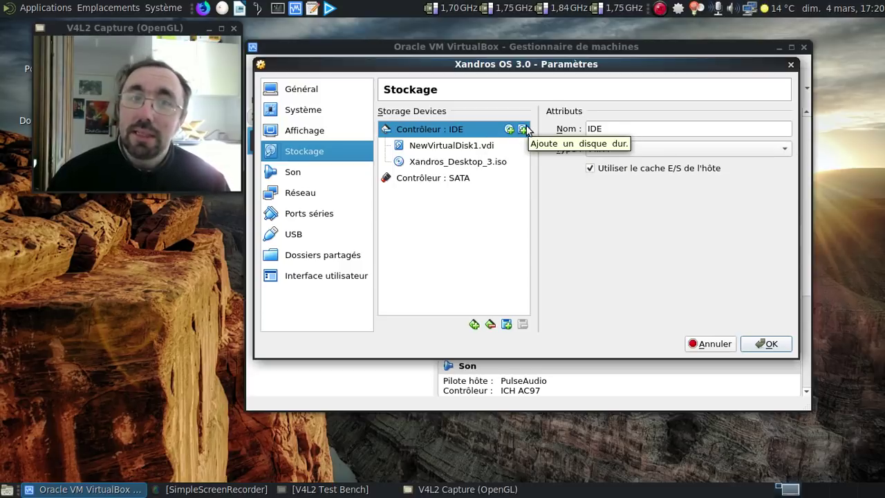
{"action": "left_click", "coordinate": [791, 64]}
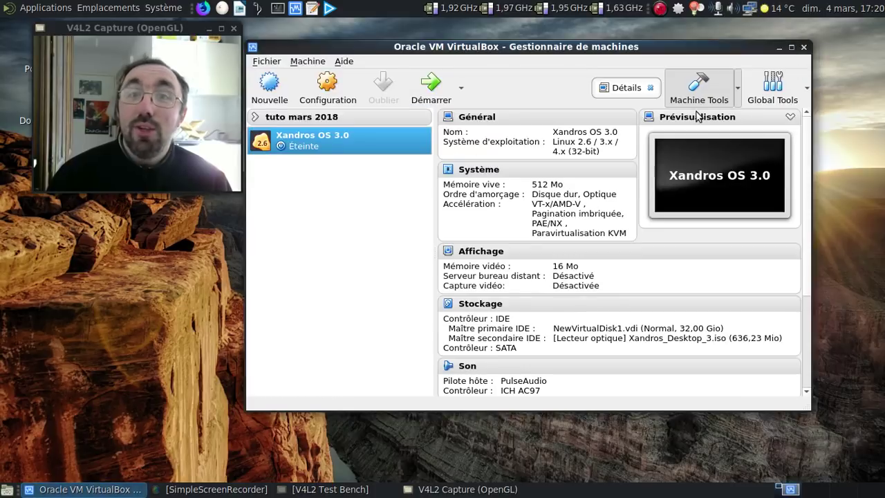
{"action": "left_click", "coordinate": [433, 85]}
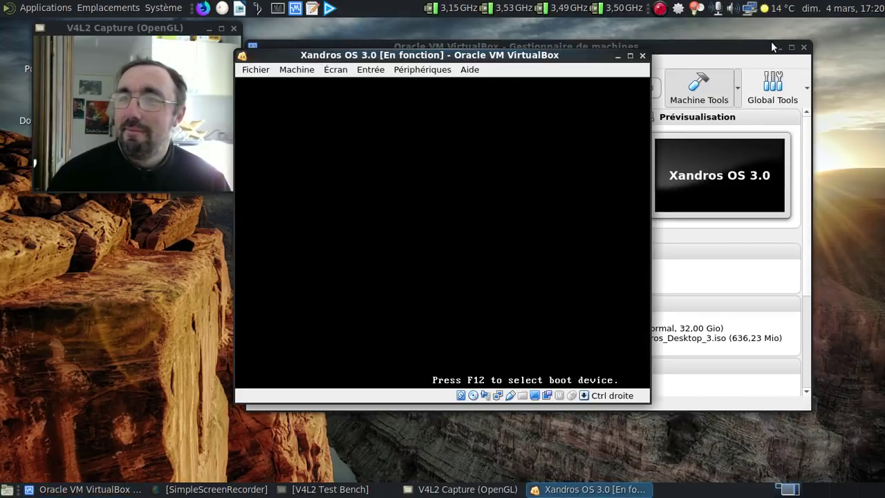
Boot the Xandros guest using the 13. International option from the troubleshooting boot menu
{"action": "left_click", "coordinate": [778, 47]}
{"action": "left_click_drag", "start_coordinate": [423, 57], "coordinate": [442, 33]}
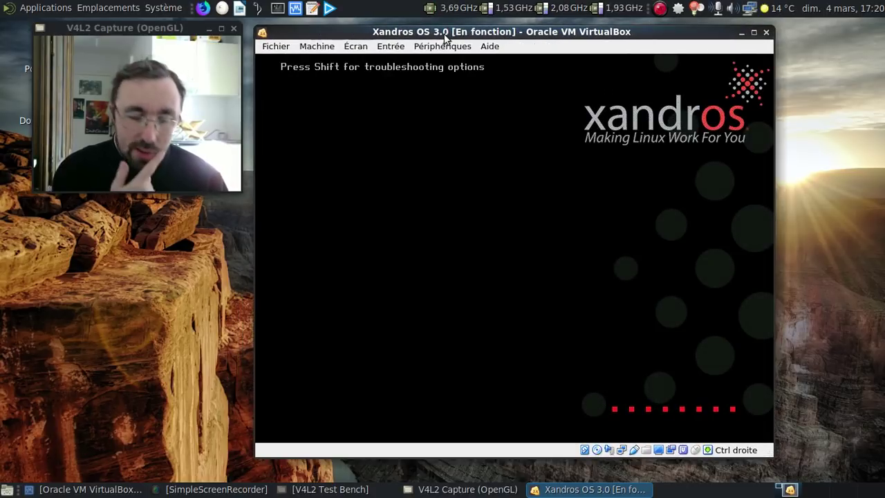
{"action": "key", "text": "shift"}
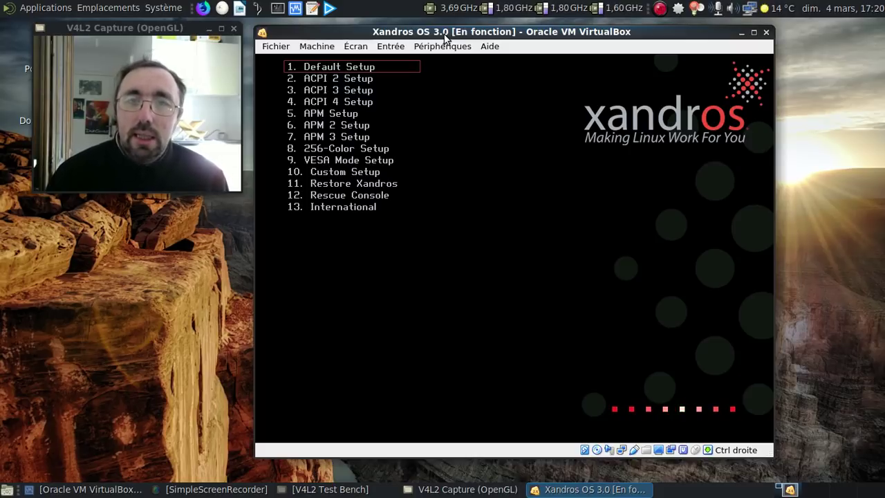
{"action": "key", "text": "Down"}
{"action": "key", "text": "Down"}
{"action": "key", "text": "Down"}
{"action": "key", "text": "Down"}
{"action": "key", "text": "Down"}
{"action": "key", "text": "Down"}
{"action": "key", "text": "Down"}
{"action": "key", "text": "Down"}
{"action": "key", "text": "Down"}
{"action": "key", "text": "Down"}
{"action": "key", "text": "Down"}
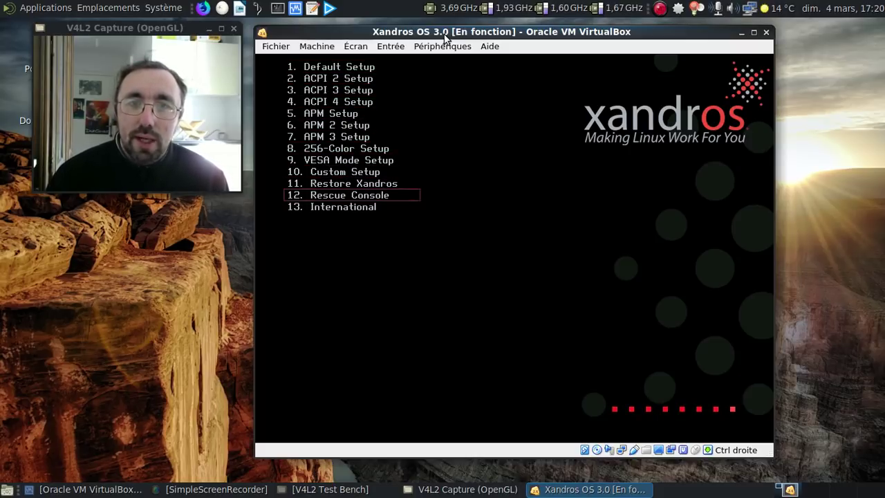
{"action": "key", "text": "Down"}
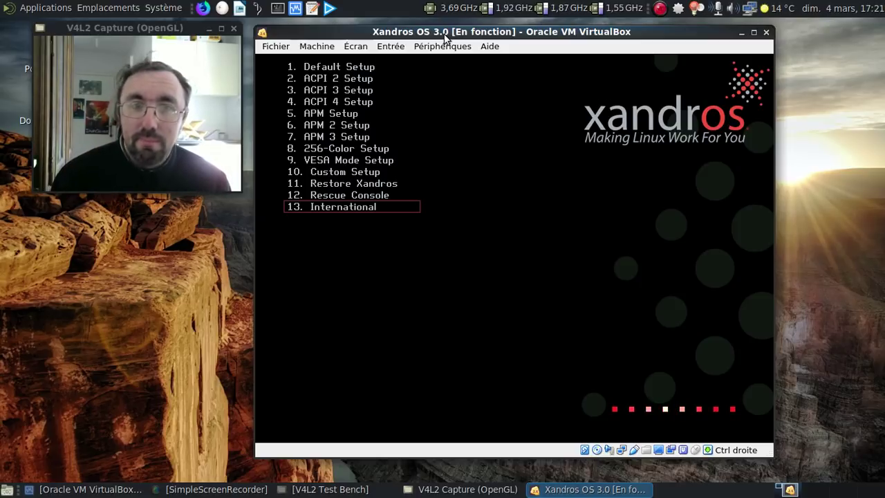
{"action": "key", "text": "Return"}
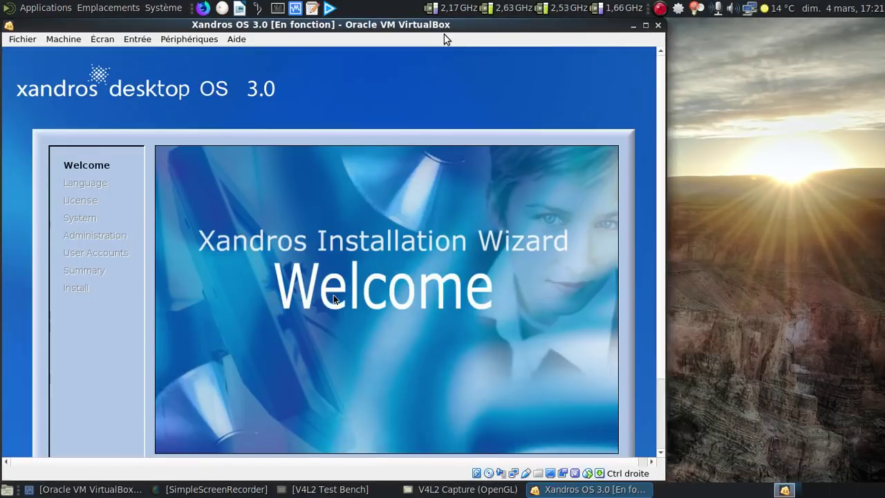
Resize and reposition the VM window, then advance from Welcome to the Language page
{"action": "left_click", "coordinate": [645, 24]}
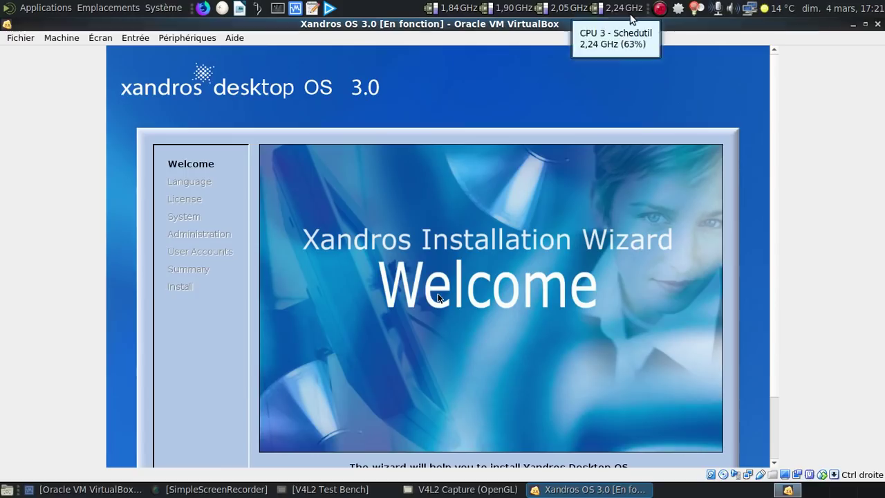
{"action": "double_click", "coordinate": [603, 26]}
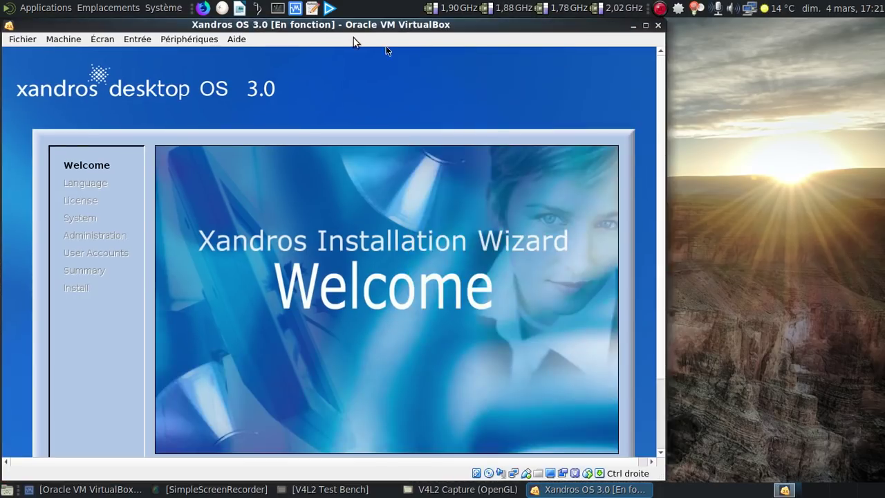
{"action": "left_click_drag", "start_coordinate": [392, 25], "coordinate": [607, 25]}
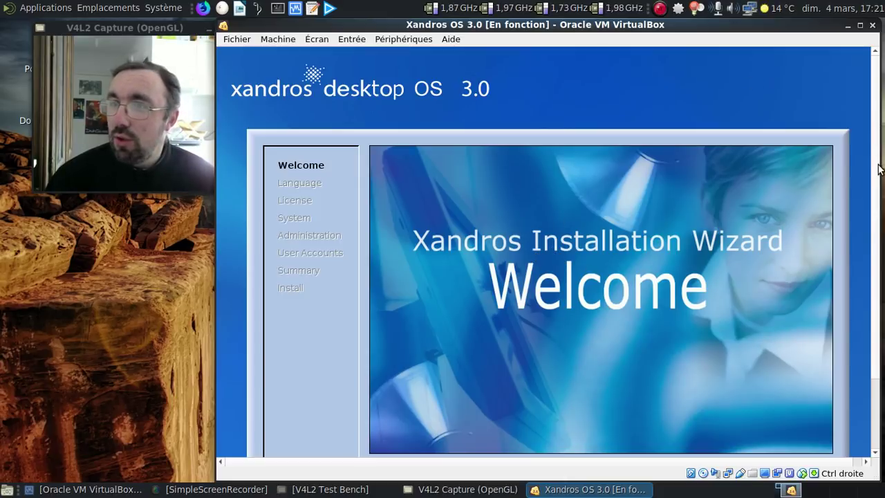
{"action": "left_click_drag", "start_coordinate": [878, 176], "coordinate": [876, 271]}
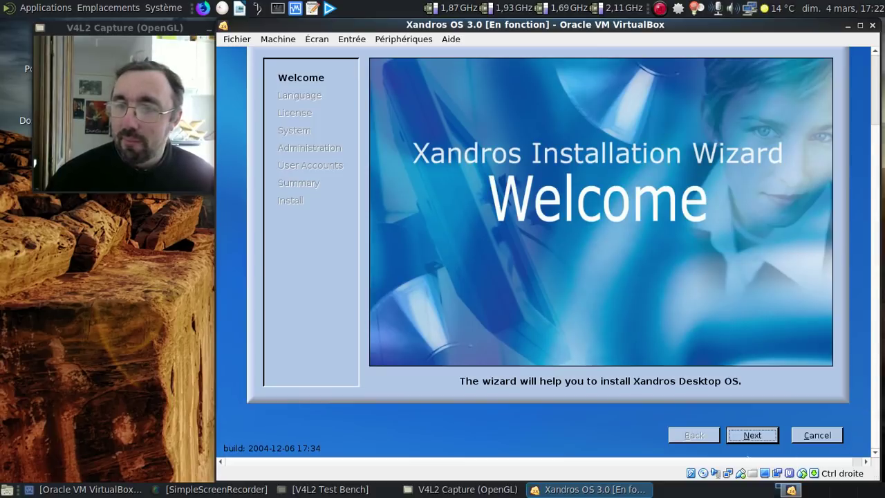
{"action": "left_click", "coordinate": [759, 437]}
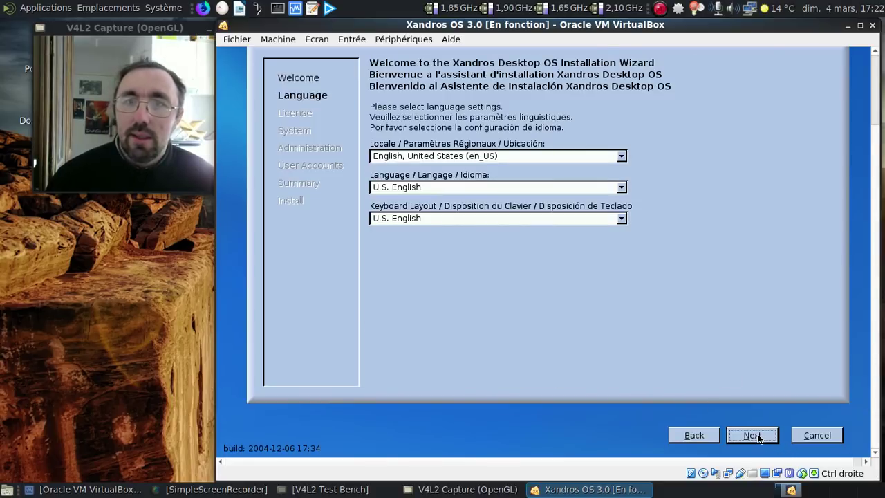
Set locale to French, France (fr_FR), keep U.S. English, and choose the French keyboard
{"action": "left_click", "coordinate": [622, 156]}
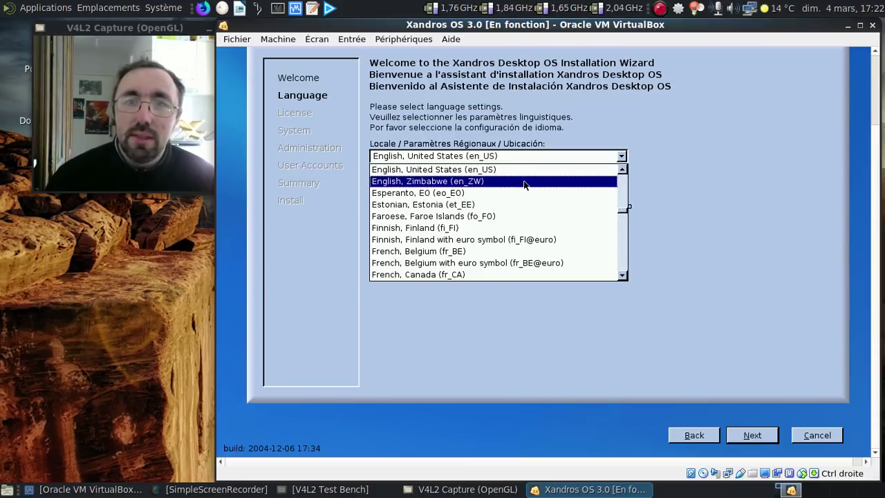
{"action": "scroll", "coordinate": [496, 230], "scroll_direction": "down", "scroll_amount": 3}
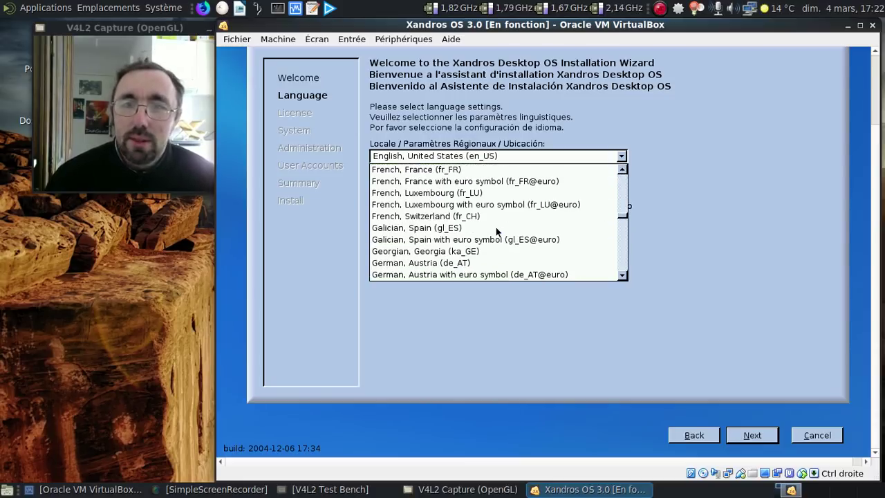
{"action": "left_click", "coordinate": [440, 172]}
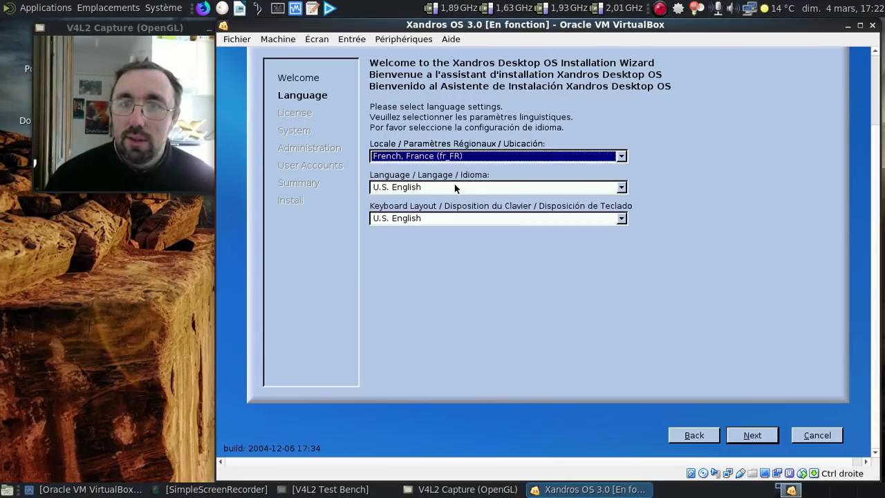
{"action": "left_click", "coordinate": [455, 189]}
{"action": "left_click", "coordinate": [454, 187]}
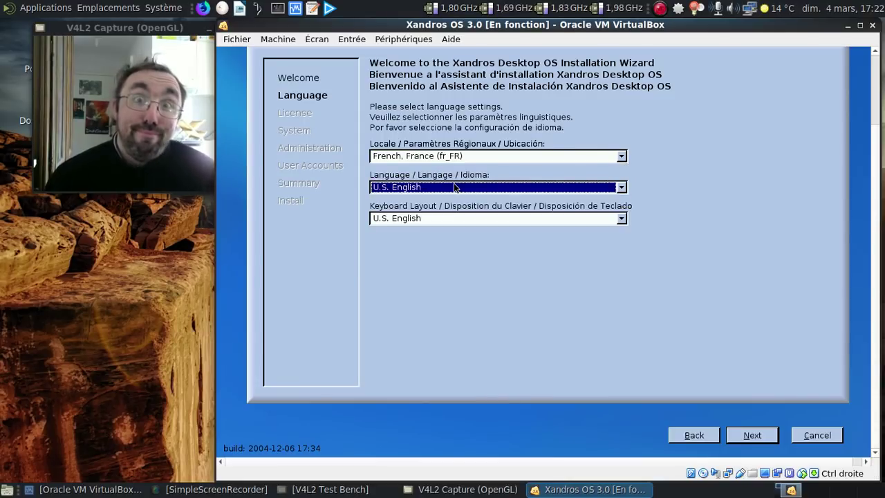
{"action": "left_click", "coordinate": [447, 218]}
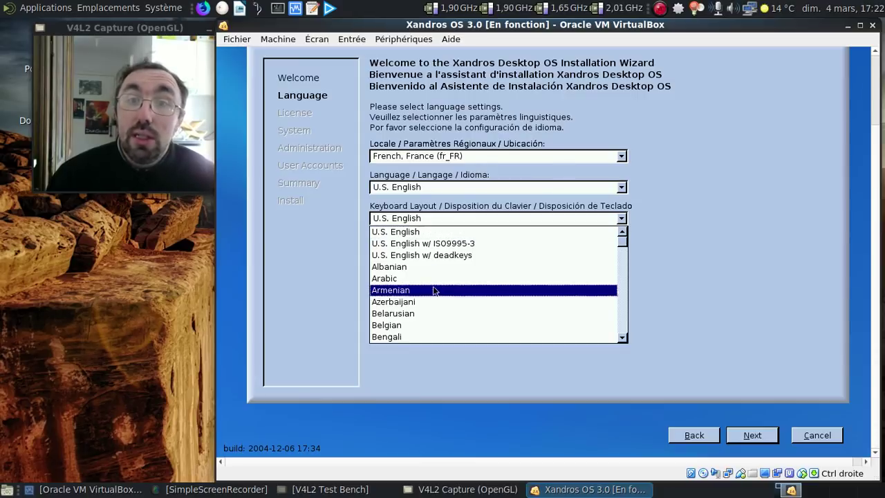
{"action": "scroll", "coordinate": [438, 302], "scroll_direction": "down", "scroll_amount": 7}
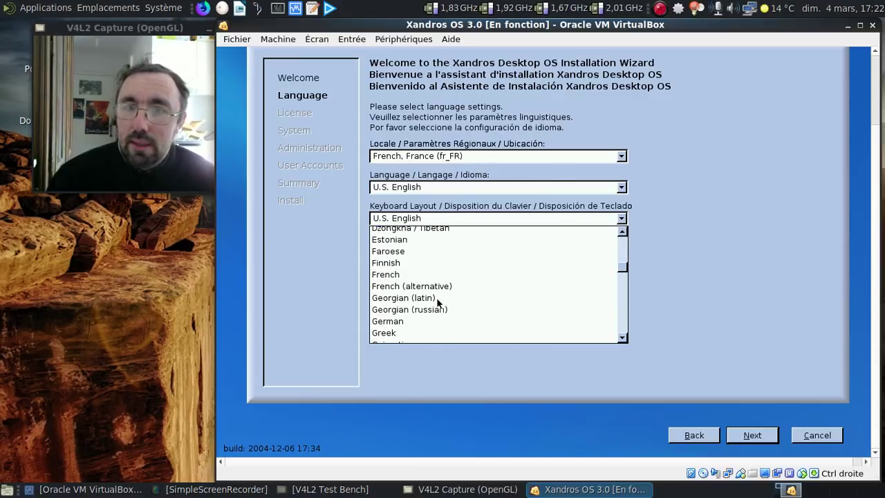
{"action": "scroll", "coordinate": [437, 300], "scroll_direction": "down", "scroll_amount": 2}
{"action": "scroll", "coordinate": [414, 245], "scroll_direction": "up", "scroll_amount": 1}
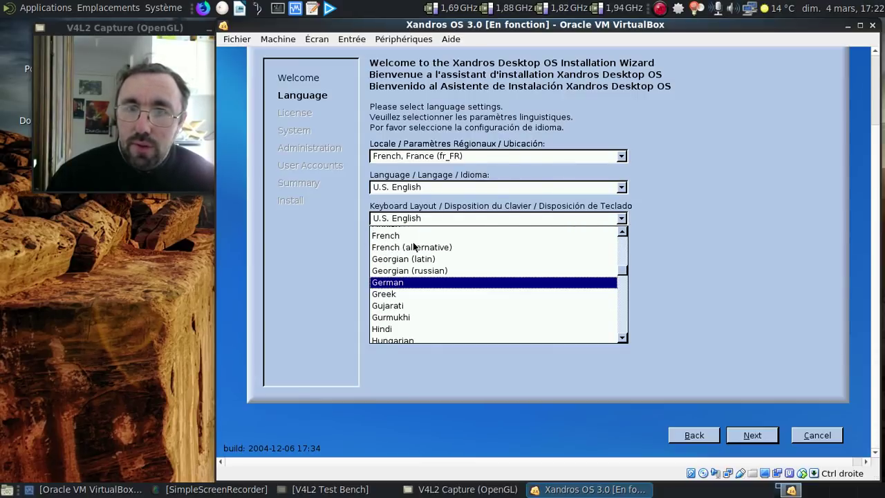
{"action": "left_click", "coordinate": [413, 236]}
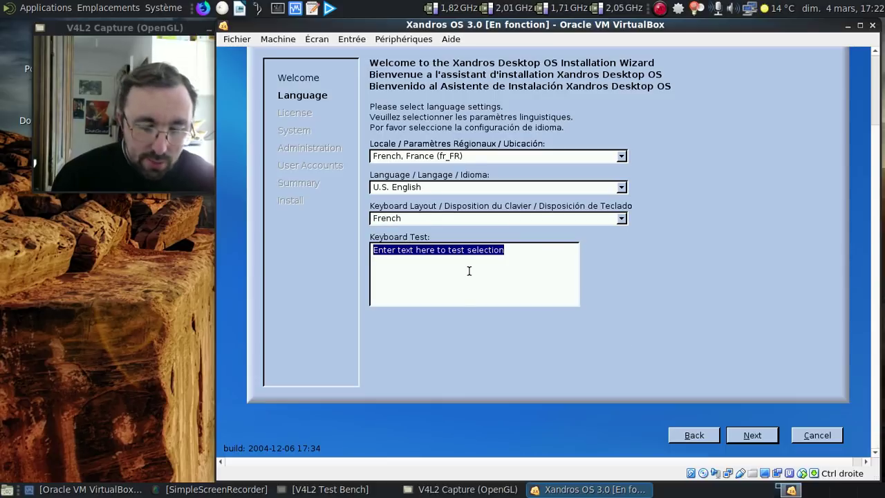
Type and then erase sample text in the Keyboard Test field, and continue to the license
{"action": "type", "text": "un test ae"}
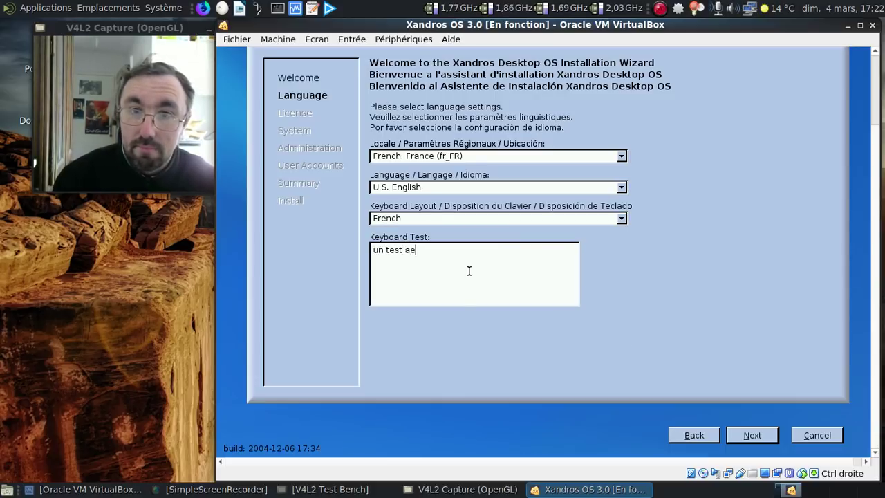
{"action": "type", "text": "c "}
{"action": "type", "text": "c un"}
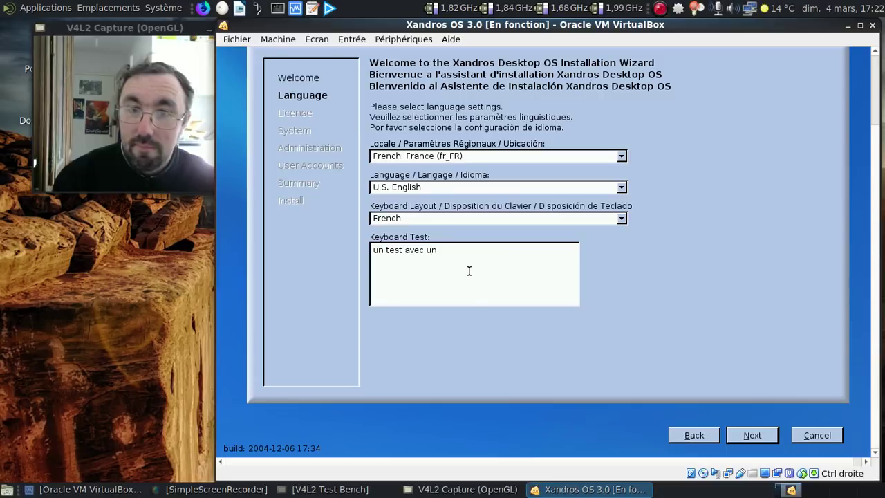
{"action": "type", "text": " a"}
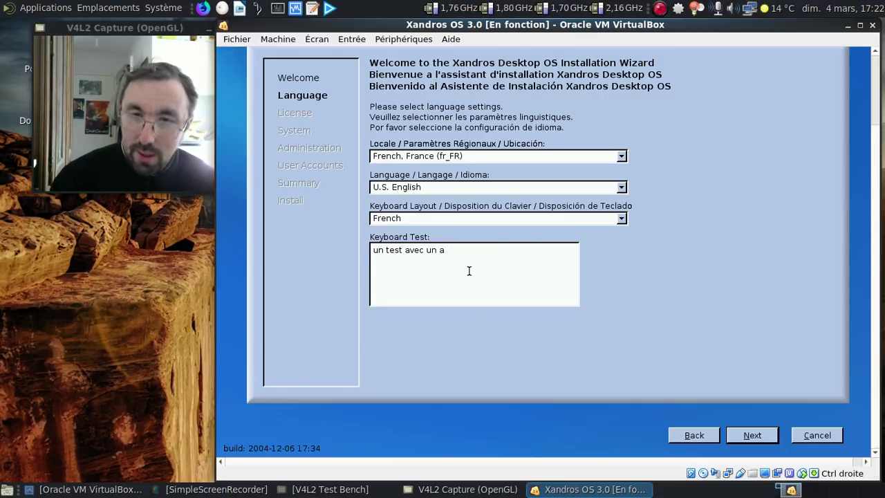
{"action": "key", "text": "ctrl+a"}
{"action": "key", "text": "BackSpace"}
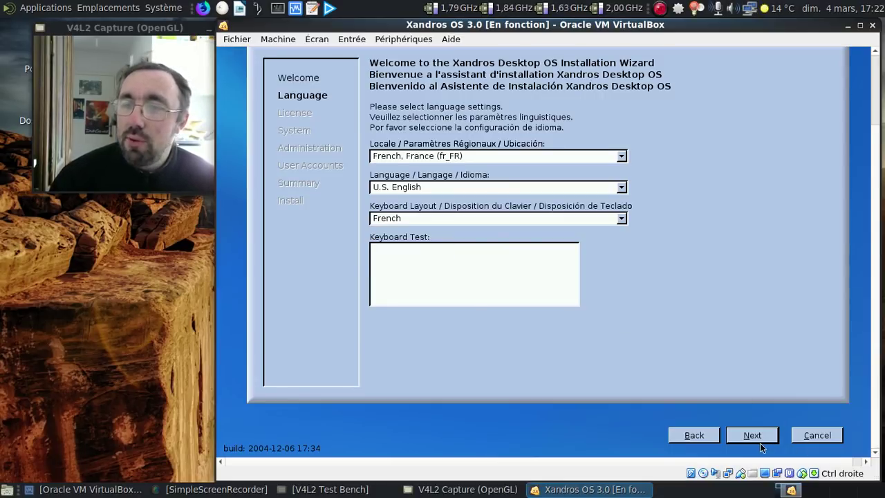
{"action": "left_click", "coordinate": [753, 437]}
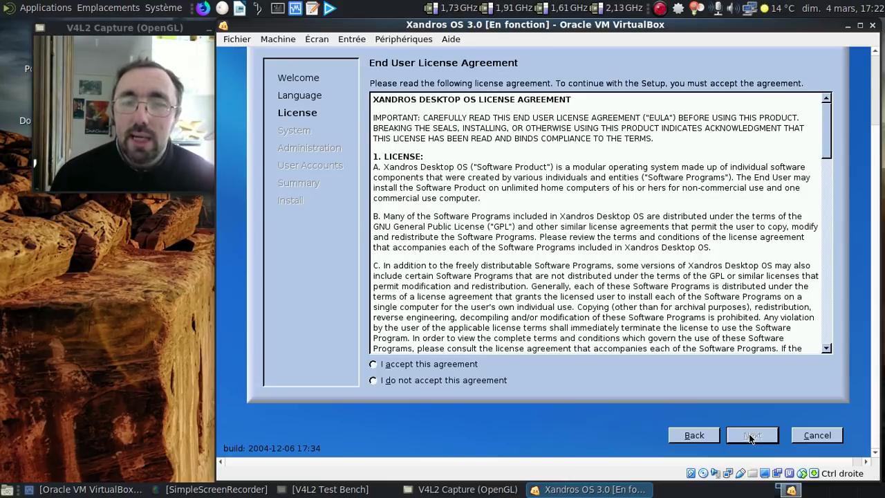
Accept the Xandros End User License Agreement and move on to Installation Selection
{"action": "scroll", "coordinate": [589, 148], "scroll_direction": "down", "scroll_amount": 5}
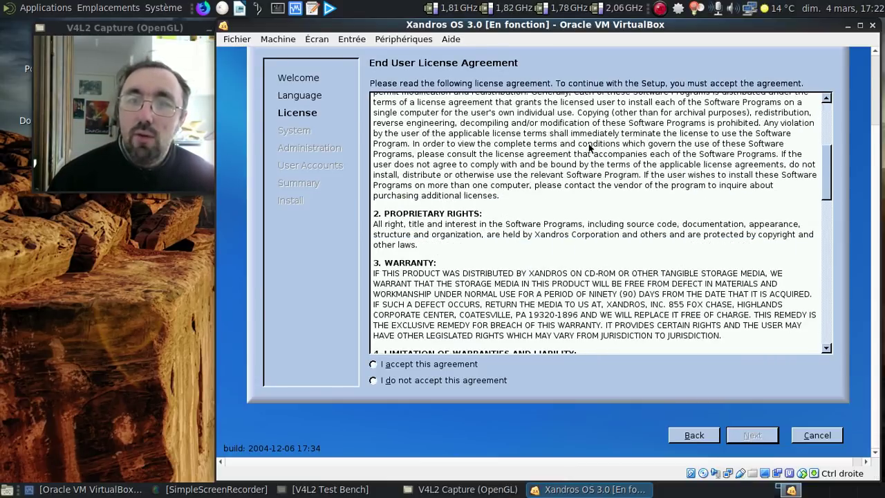
{"action": "scroll", "coordinate": [590, 148], "scroll_direction": "down", "scroll_amount": 14}
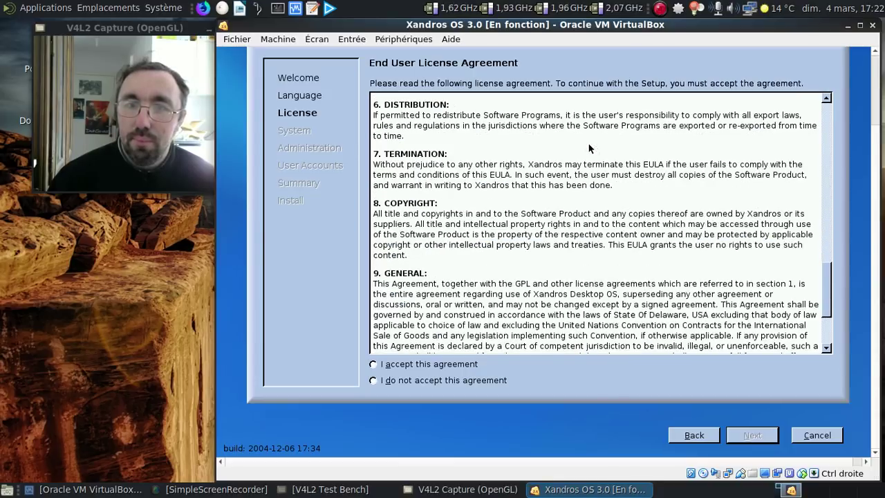
{"action": "scroll", "coordinate": [590, 148], "scroll_direction": "down", "scroll_amount": 3}
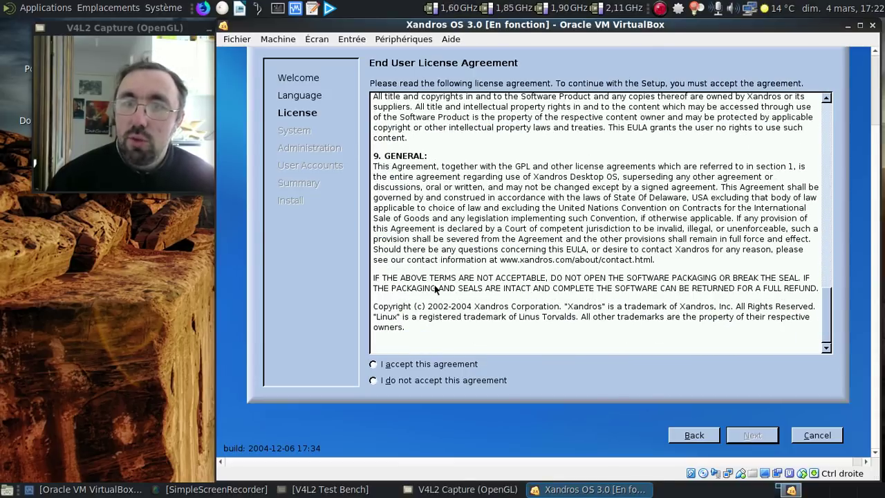
{"action": "left_click", "coordinate": [375, 363]}
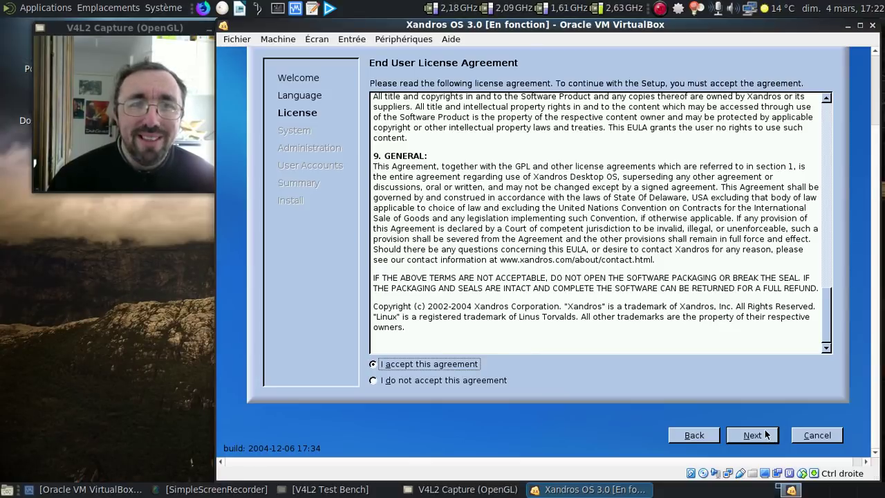
{"action": "left_click", "coordinate": [763, 437]}
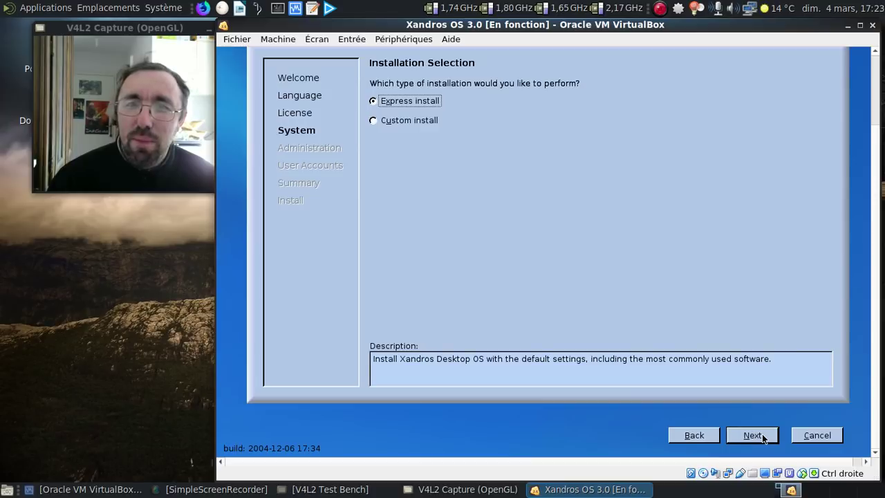
Choose a Custom install with the Complete desktop (1271 MB) software set
{"action": "left_click", "coordinate": [409, 122]}
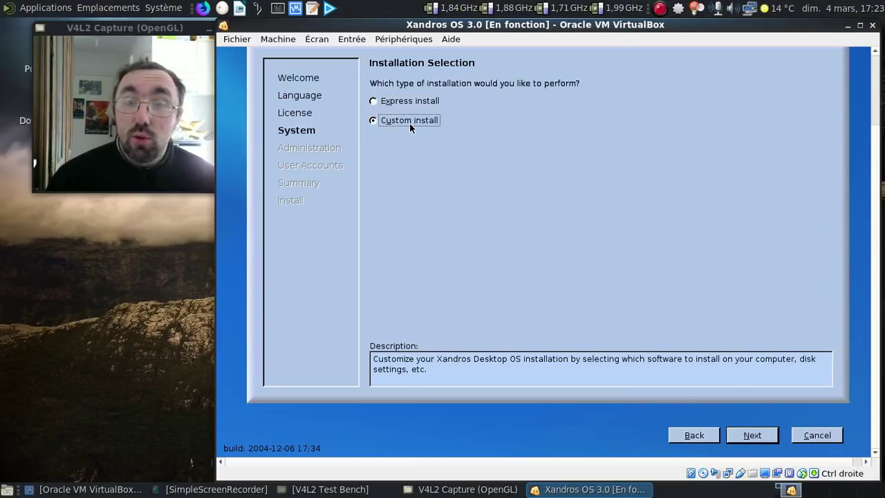
{"action": "left_click", "coordinate": [752, 438]}
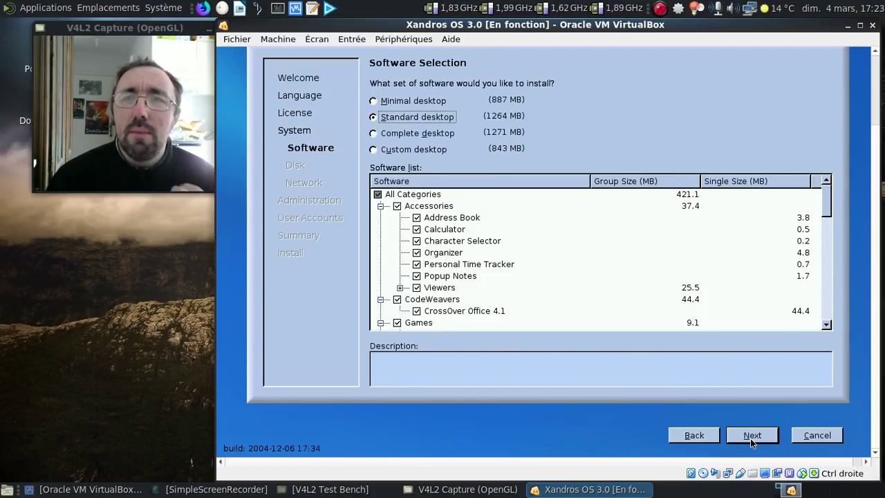
{"action": "left_click", "coordinate": [440, 136]}
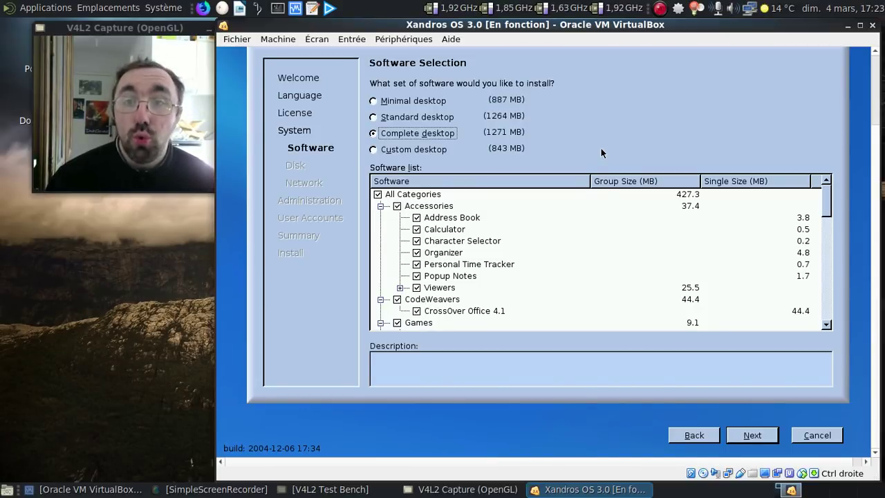
{"action": "scroll", "coordinate": [621, 244], "scroll_direction": "down", "scroll_amount": 7}
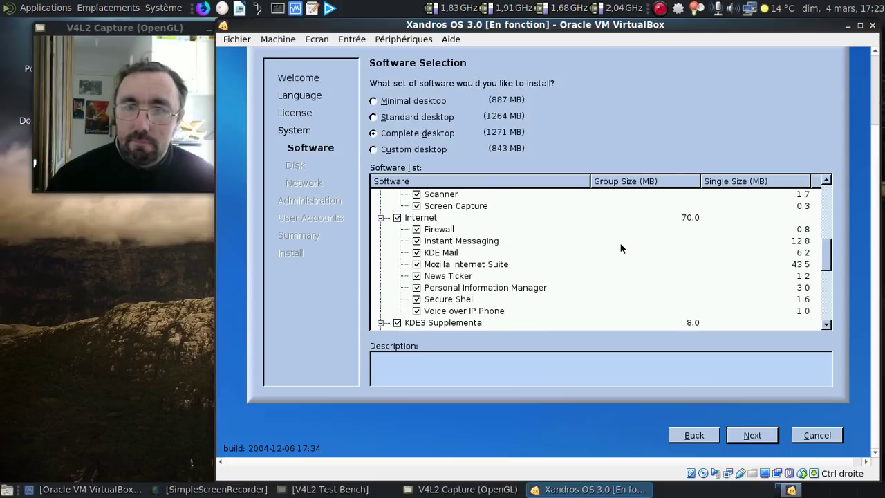
{"action": "scroll", "coordinate": [621, 243], "scroll_direction": "down", "scroll_amount": 6}
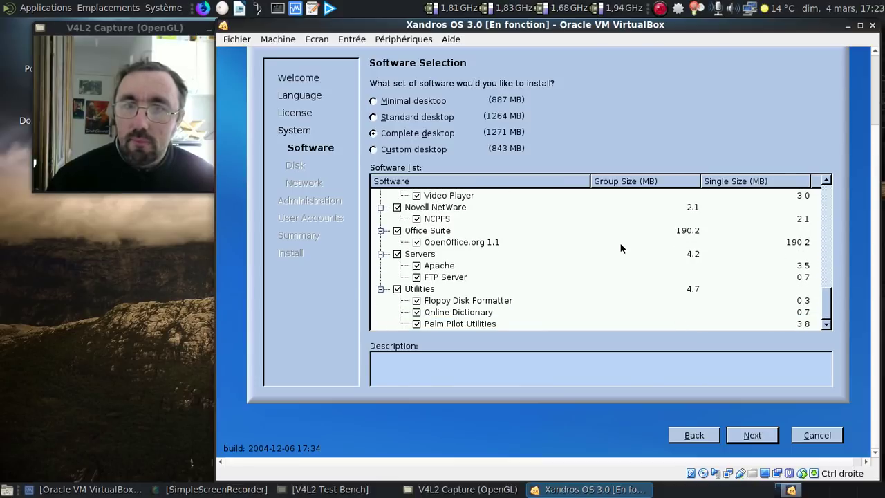
{"action": "left_click", "coordinate": [759, 435]}
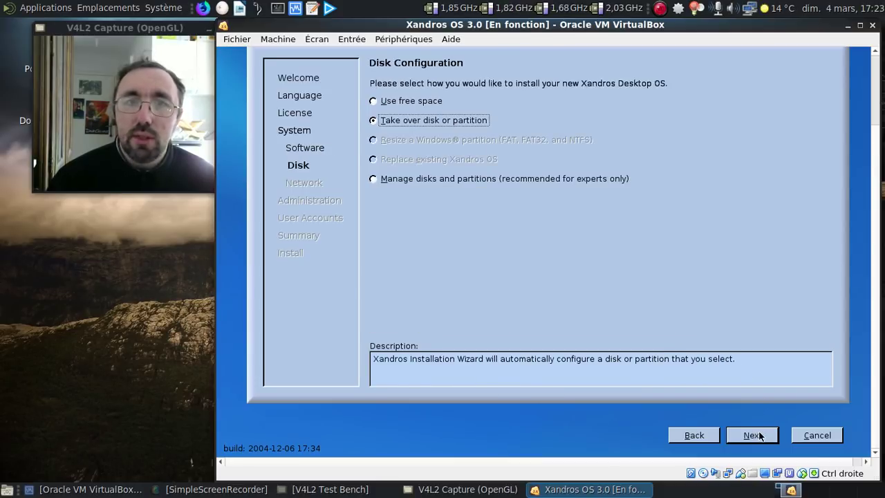
Keep the take-over-disk partition layout and default eth0 network settings
{"action": "left_click", "coordinate": [759, 435]}
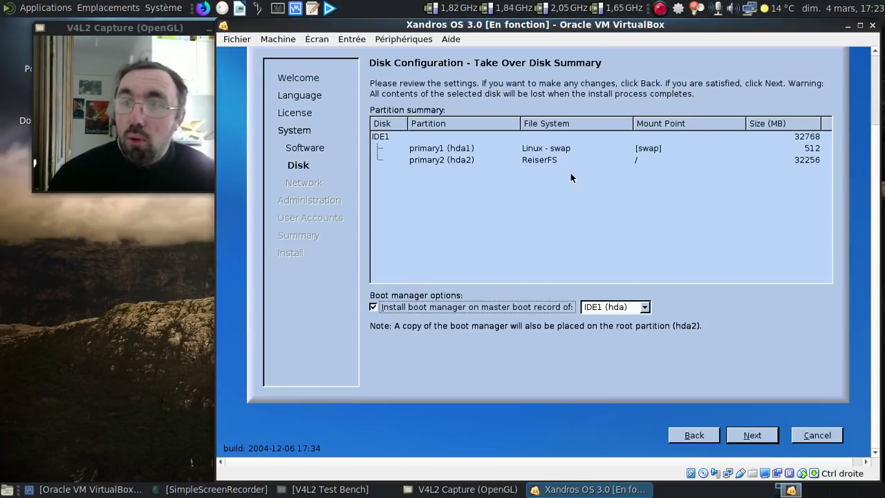
{"action": "left_click", "coordinate": [751, 436]}
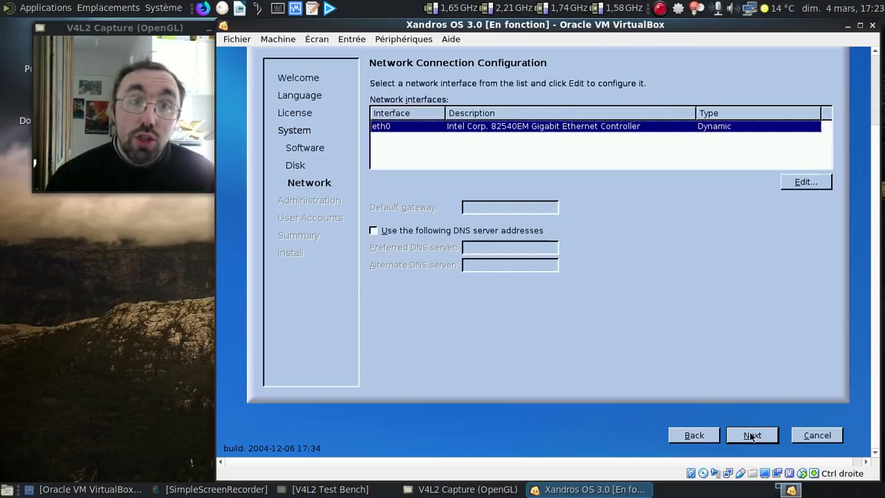
{"action": "left_click", "coordinate": [752, 436]}
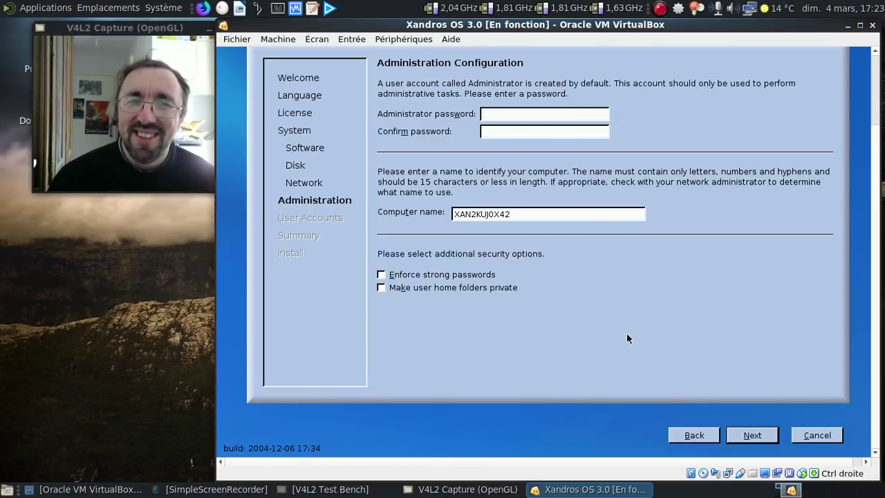
Enter and confirm the Administrator password
{"action": "type", "text": "****"}
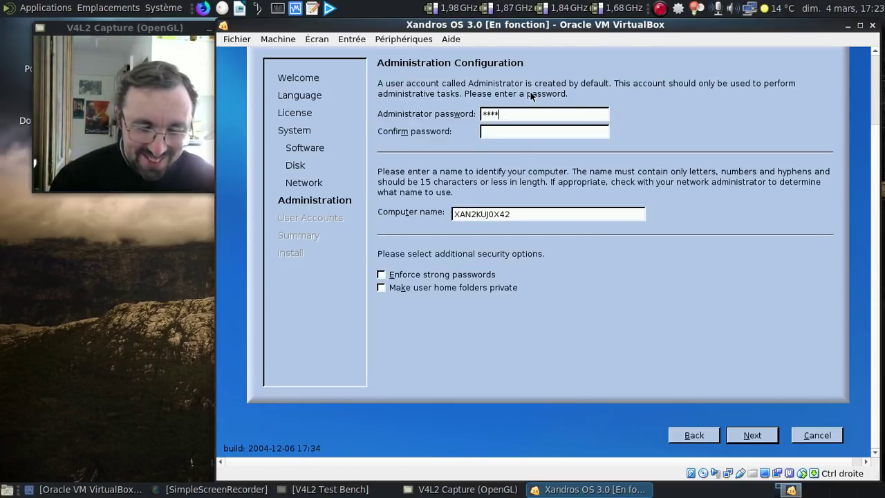
{"action": "type", "text": "****"}
{"action": "key", "text": "Tab"}
{"action": "type", "text": "********"}
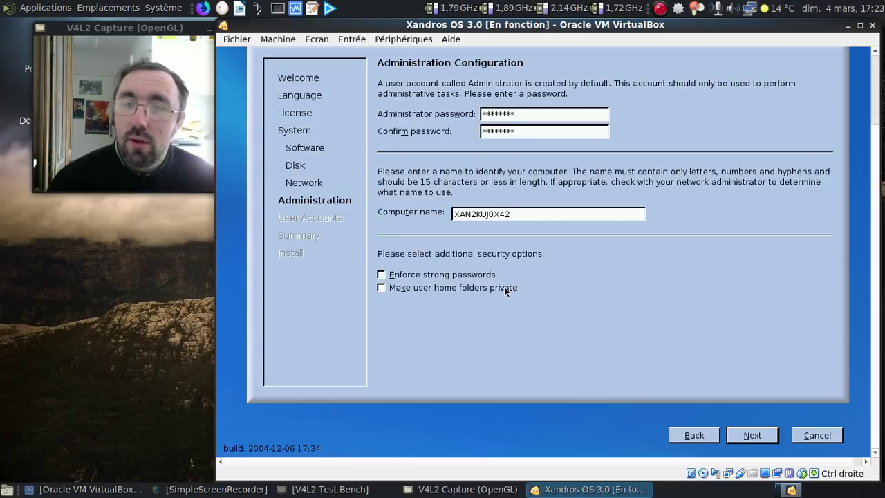
{"action": "left_click", "coordinate": [752, 442]}
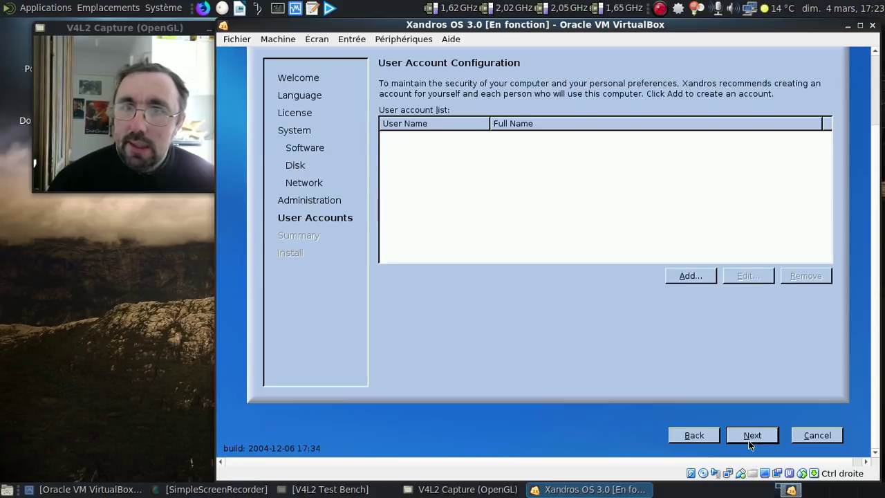
Add a user account with the user's login name, full name and confirmed password
{"action": "left_click", "coordinate": [693, 278]}
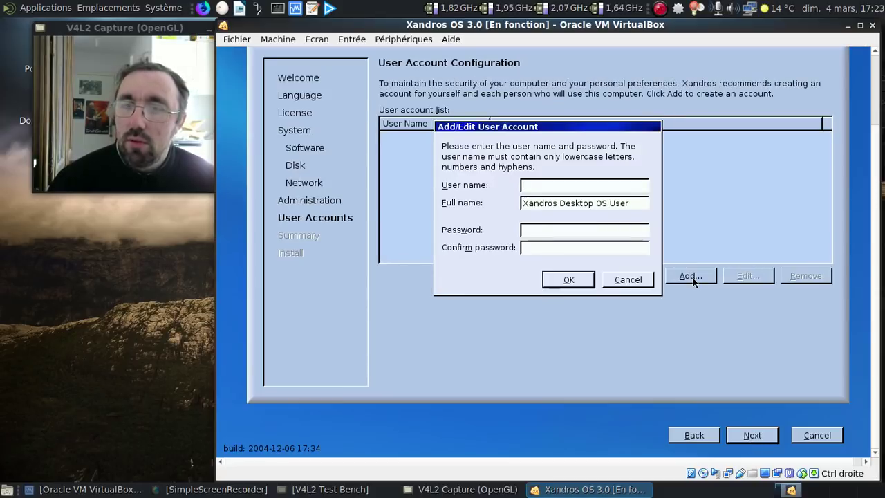
{"action": "type", "text": "fred"}
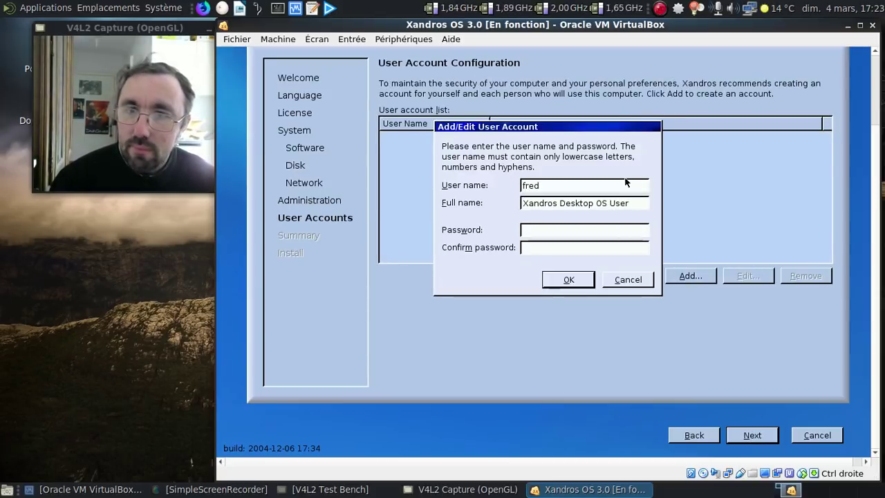
{"action": "key", "text": "Tab"}
{"action": "type", "text": "Frederic Bezies"}
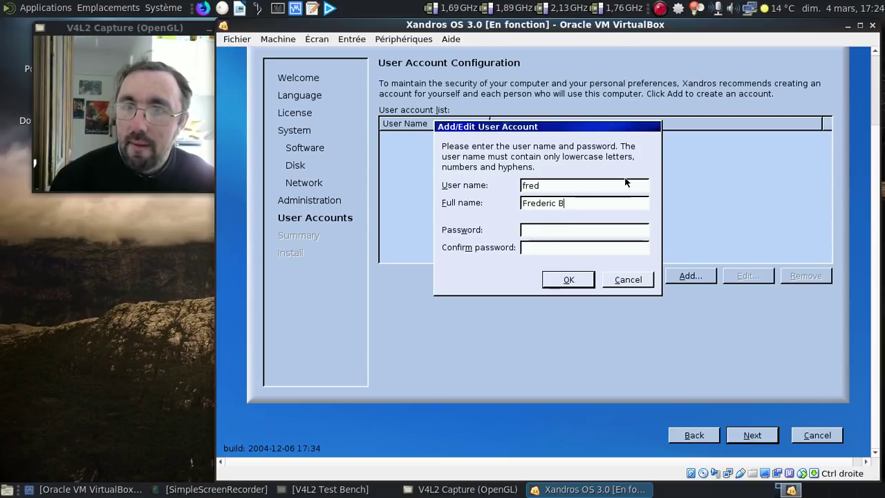
{"action": "key", "text": "Tab"}
{"action": "type", "text": "********"}
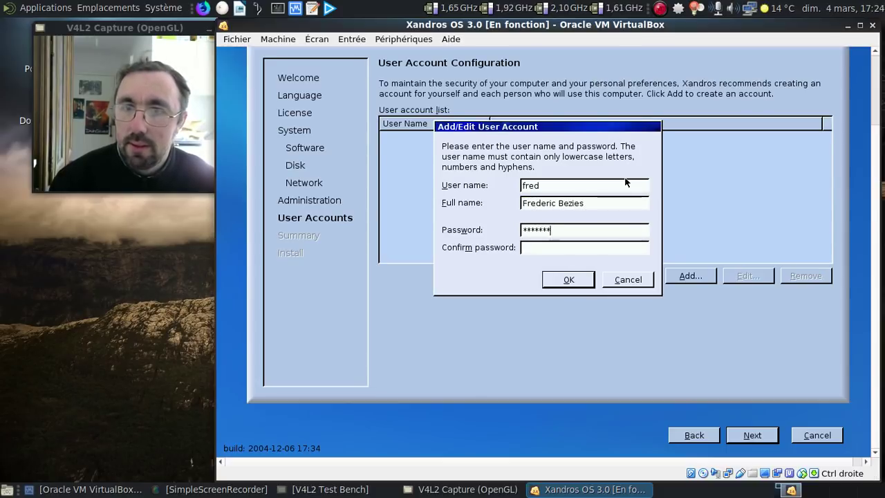
{"action": "key", "text": "Tab"}
{"action": "type", "text": "********"}
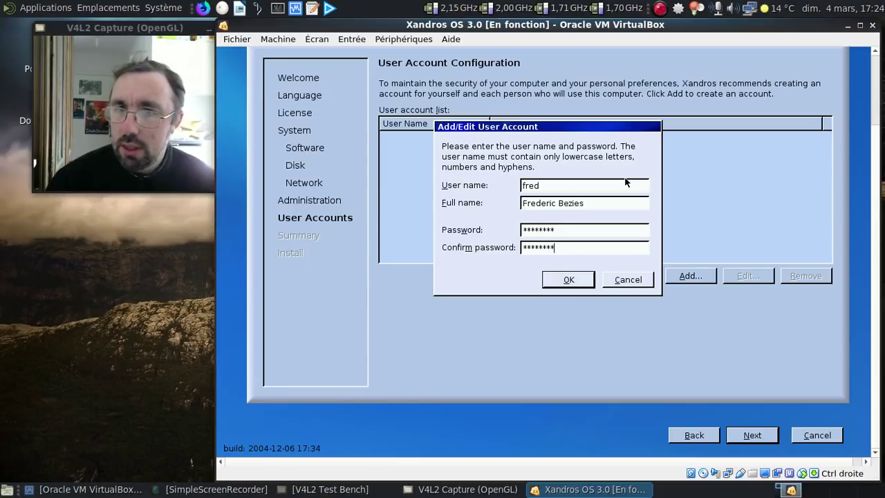
{"action": "left_click", "coordinate": [568, 280]}
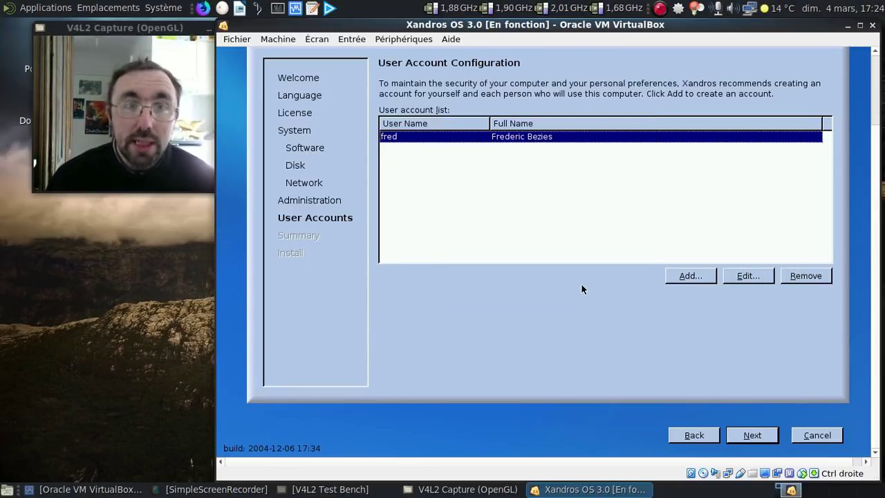
{"action": "left_click", "coordinate": [752, 435]}
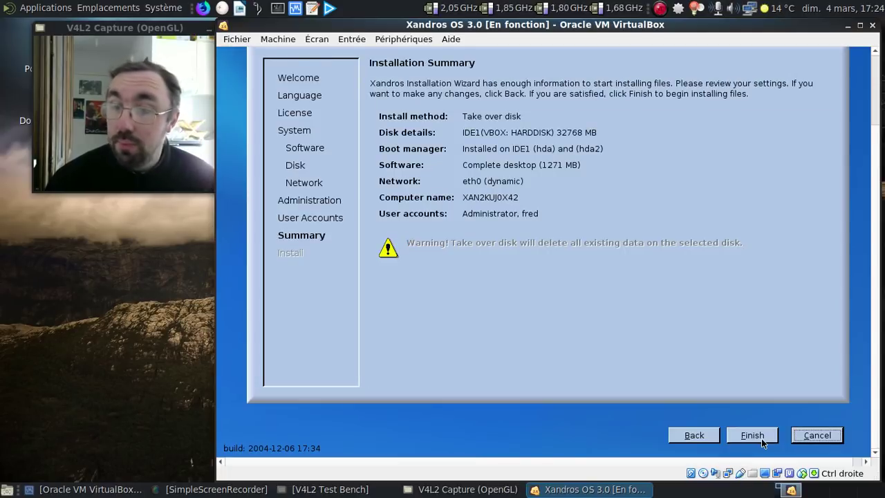
Launch the Xandros installation from the summary and let it run to 100%
{"action": "left_click", "coordinate": [753, 435]}
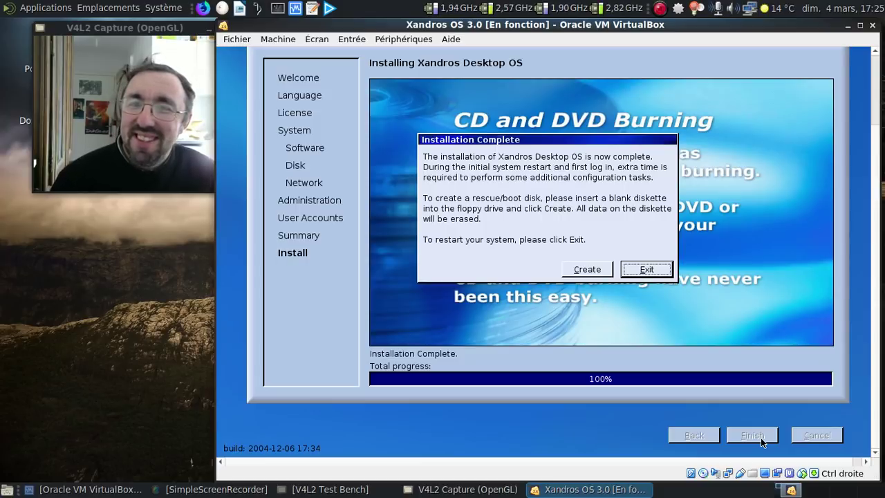
Exit the installer, reboot into Xandros Desktop 3.0 Deluxe, and show the VM full screen
{"action": "left_click", "coordinate": [633, 271]}
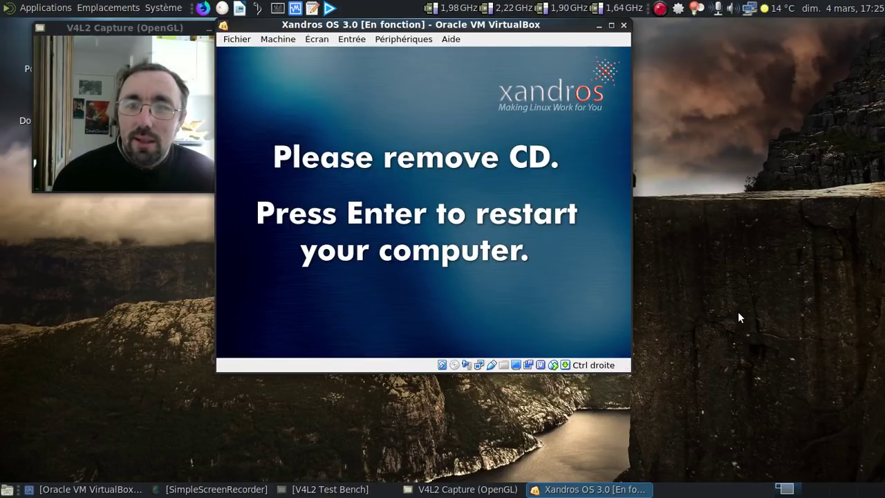
{"action": "key", "text": "Return"}
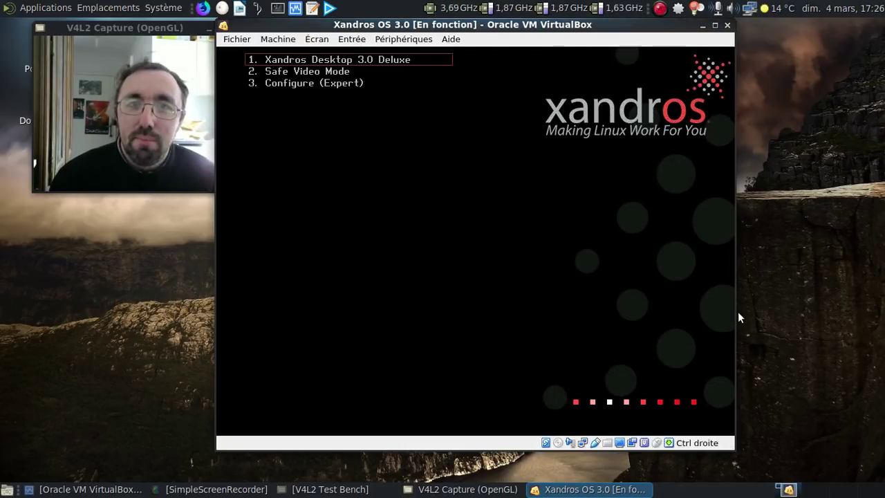
{"action": "key", "text": "Return"}
{"action": "key", "text": "Control_R+f"}
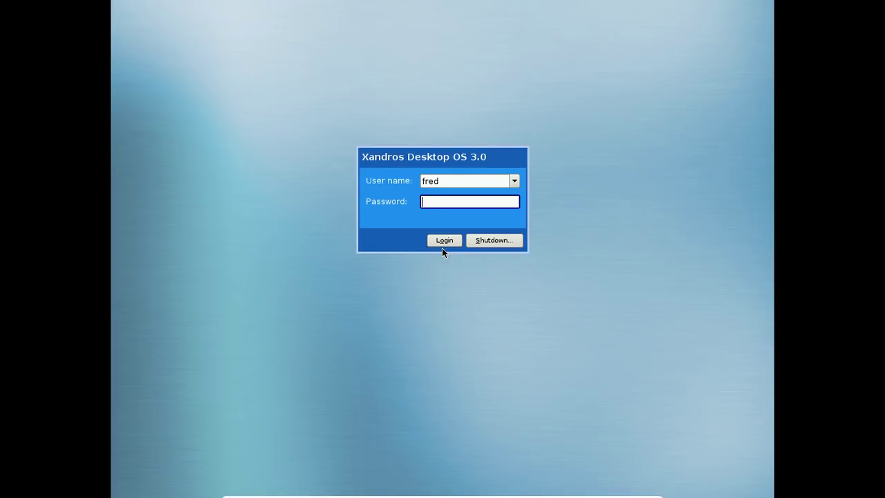
Log in with the account password, keeping right-handed mouse and US English in the First Run Wizard
{"action": "type", "text": "password"}
{"action": "key", "text": "Return"}
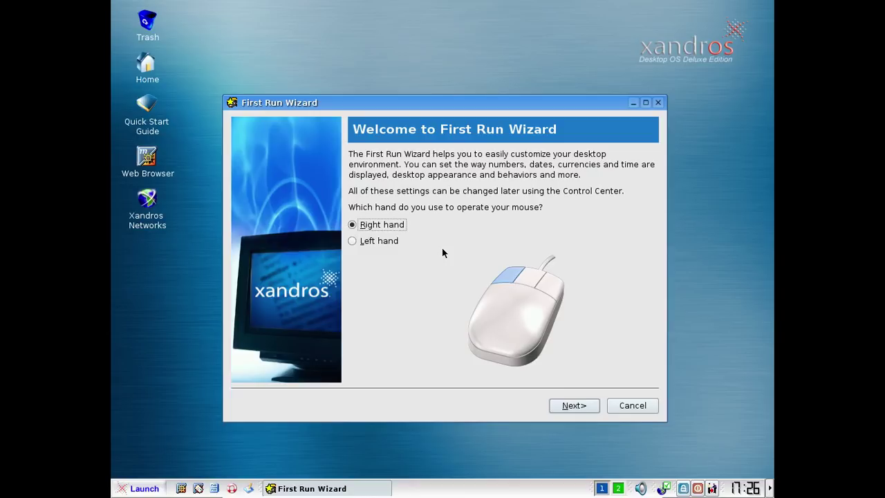
{"action": "left_click", "coordinate": [583, 408]}
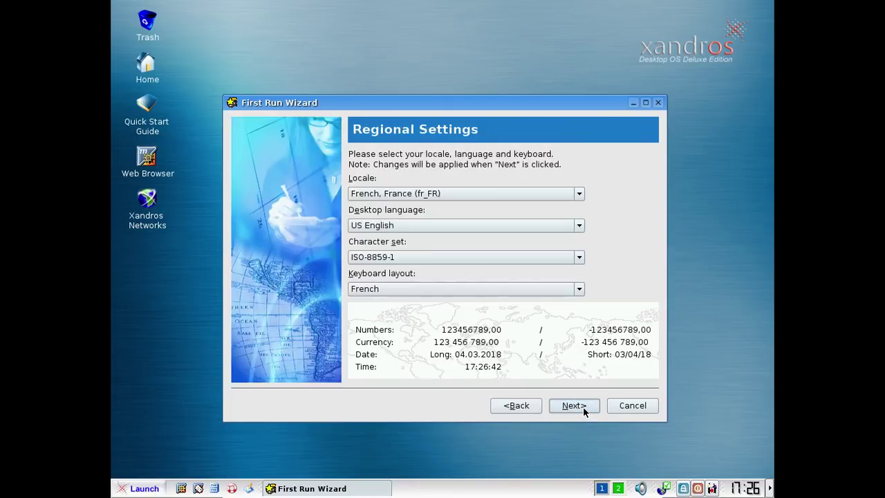
{"action": "left_click", "coordinate": [492, 228]}
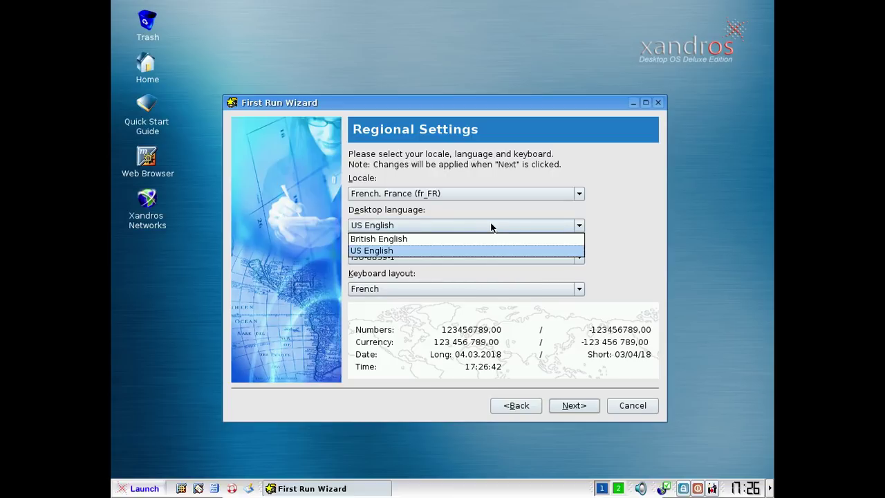
{"action": "left_click", "coordinate": [472, 225]}
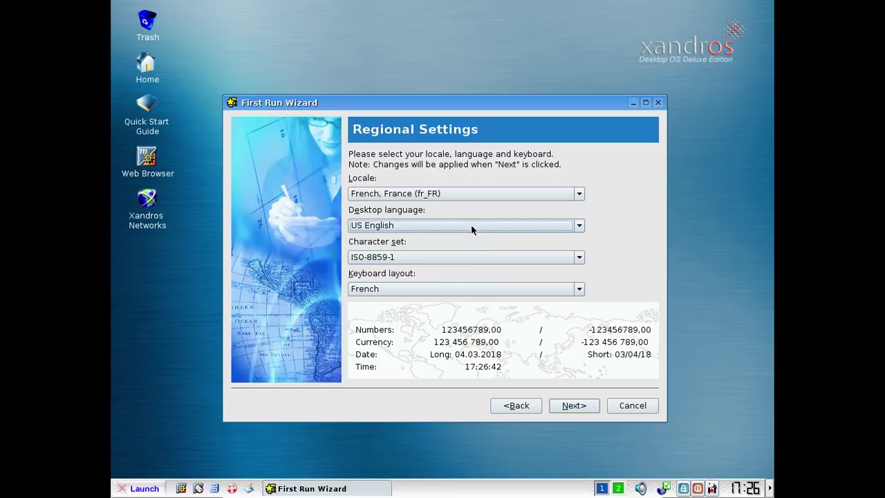
Accept Date/Time, skip Printers and System Behavior, choose Register at a later time, and finish
{"action": "left_click", "coordinate": [565, 406]}
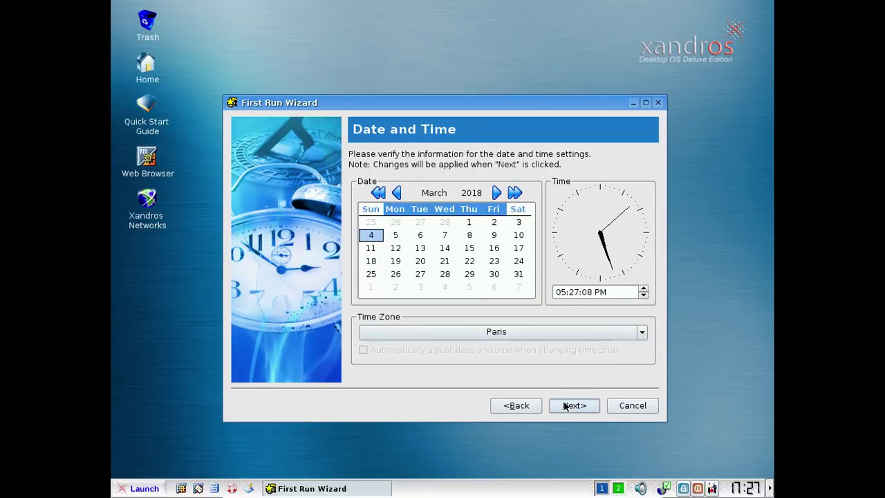
{"action": "left_click", "coordinate": [565, 406]}
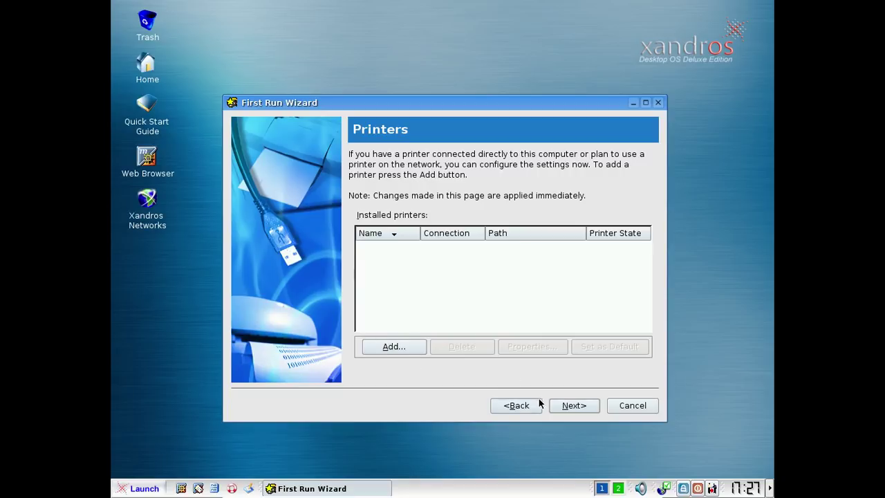
{"action": "left_click", "coordinate": [574, 408]}
{"action": "left_click", "coordinate": [574, 407]}
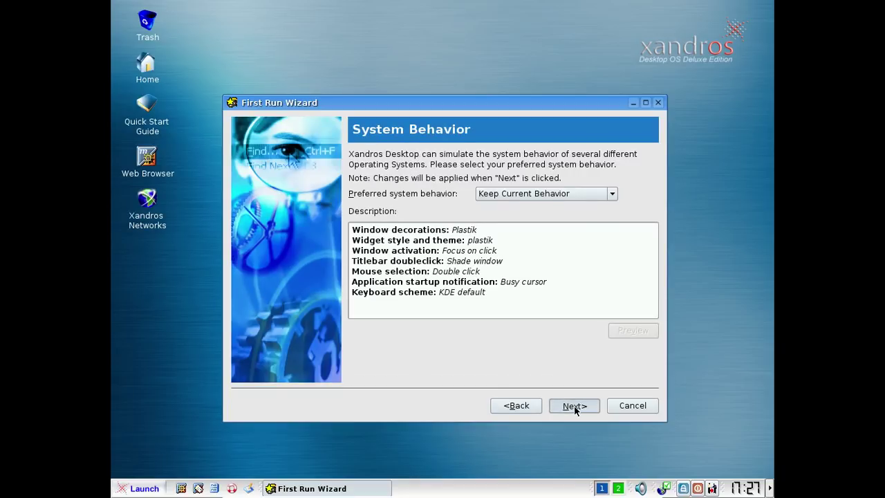
{"action": "left_click", "coordinate": [378, 209]}
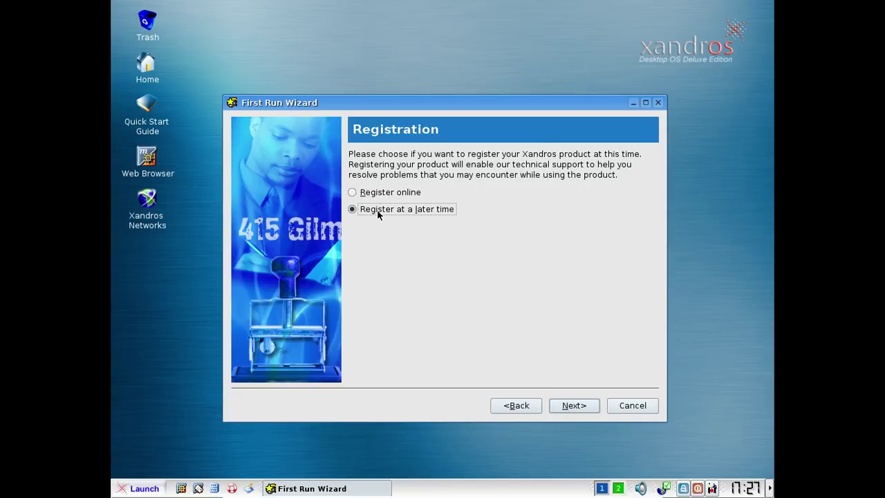
{"action": "left_click", "coordinate": [588, 408]}
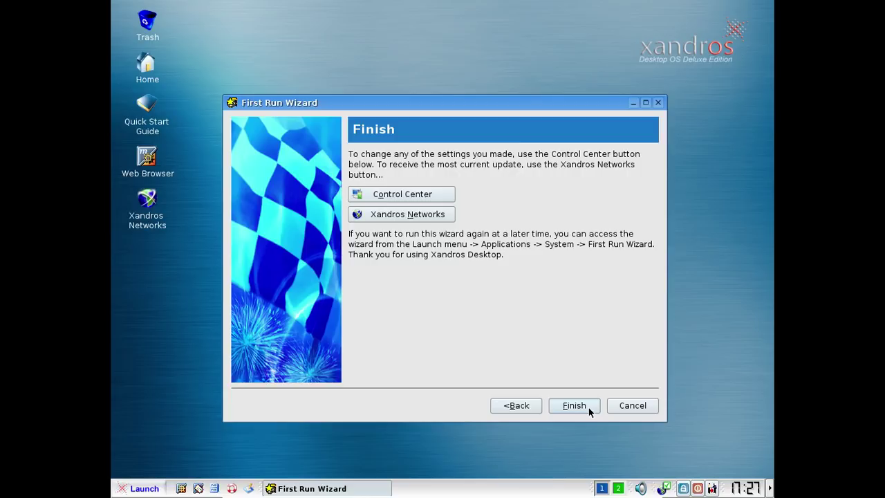
{"action": "left_click", "coordinate": [589, 407]}
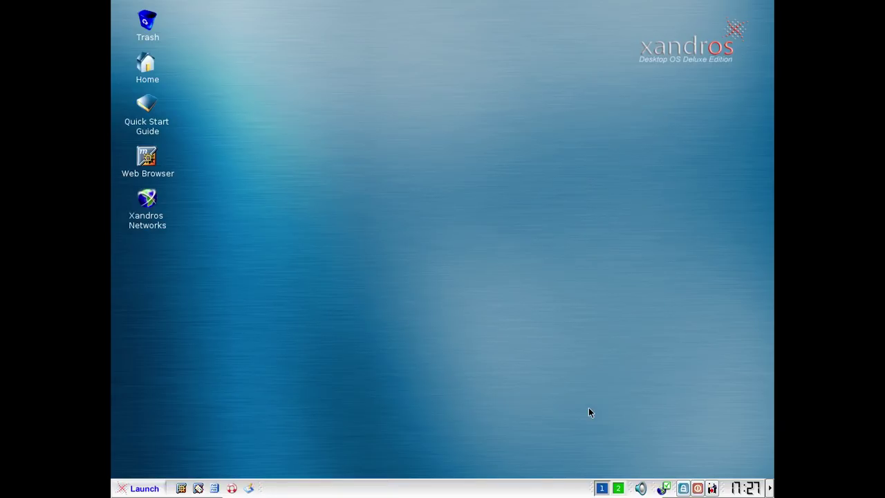
{"action": "left_click", "coordinate": [128, 488]}
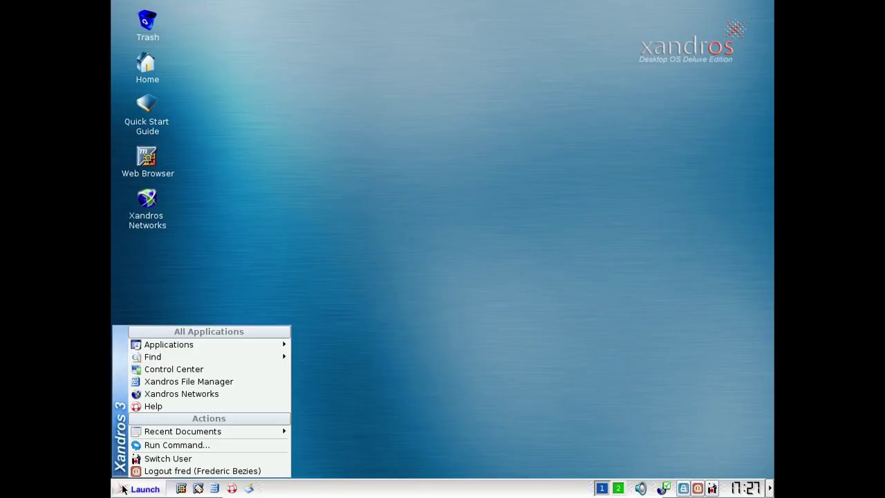
{"action": "left_click", "coordinate": [193, 372]}
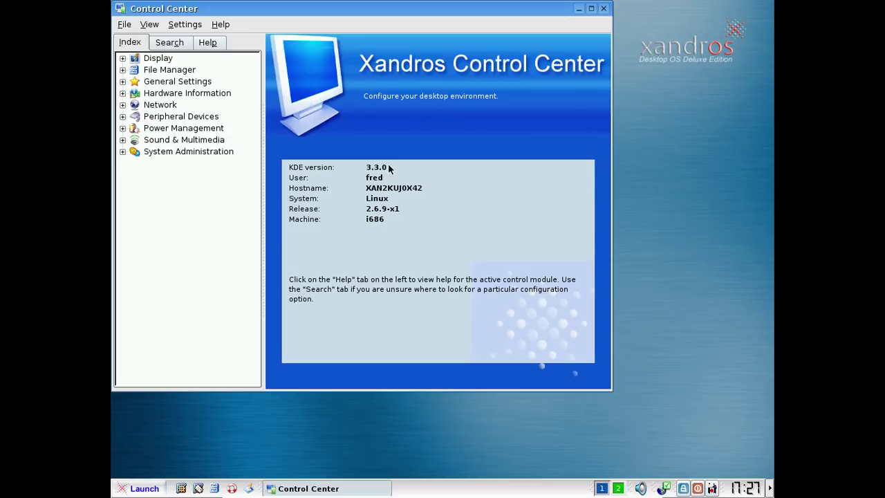
{"action": "left_click", "coordinate": [123, 82]}
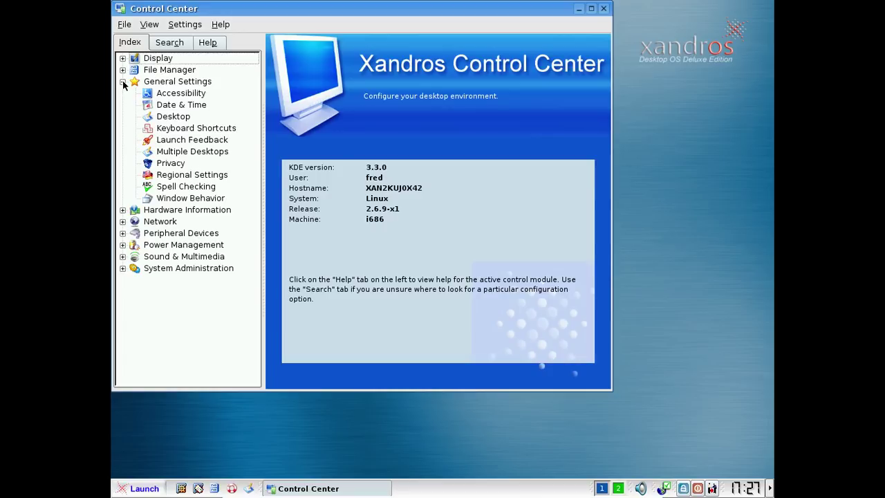
{"action": "left_click", "coordinate": [184, 174]}
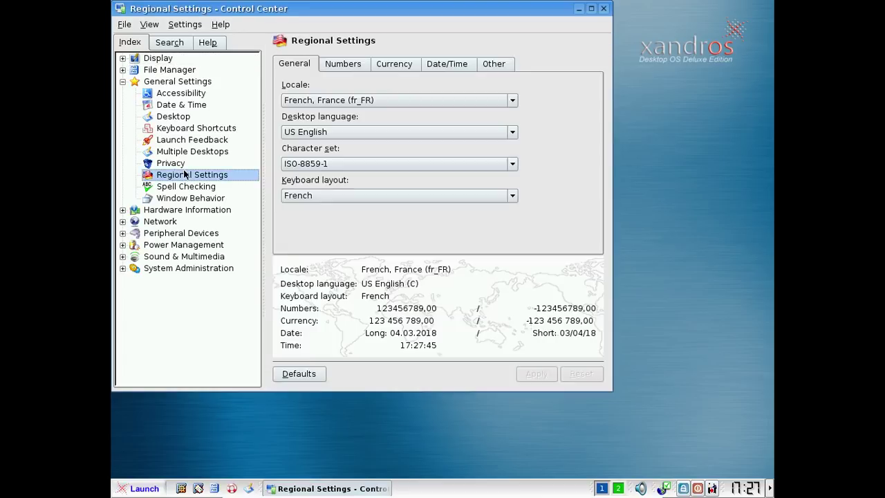
{"action": "left_click", "coordinate": [311, 132]}
{"action": "left_click", "coordinate": [312, 132]}
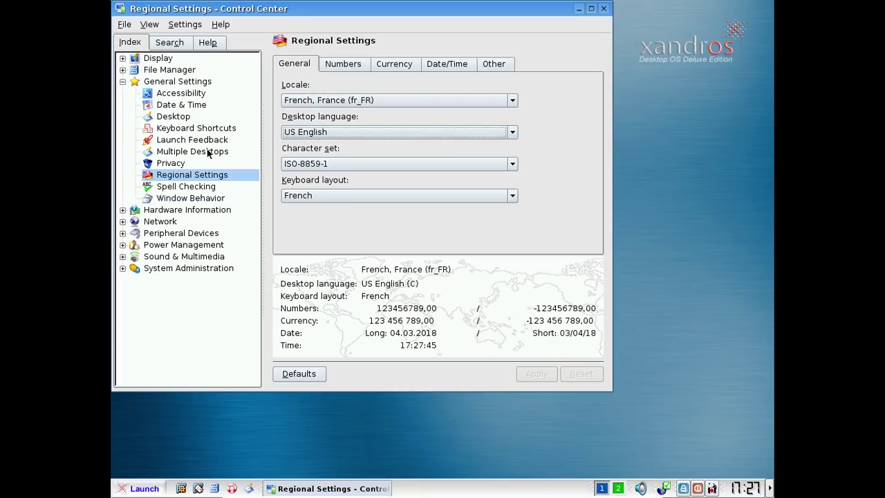
{"action": "left_click", "coordinate": [185, 187]}
{"action": "left_click", "coordinate": [188, 198]}
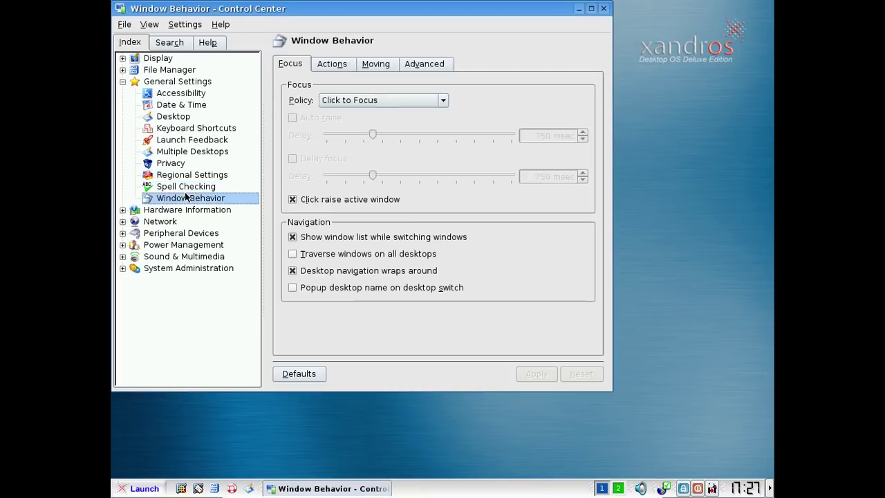
{"action": "left_click", "coordinate": [124, 81]}
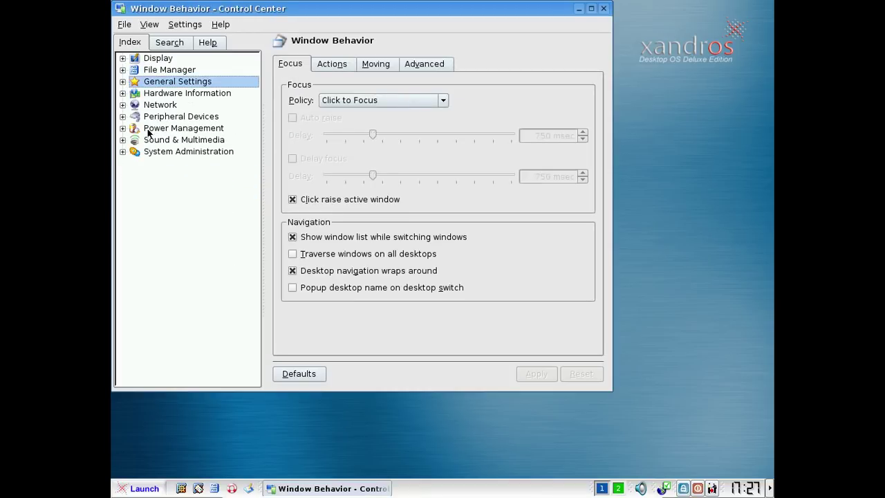
{"action": "left_click", "coordinate": [123, 152]}
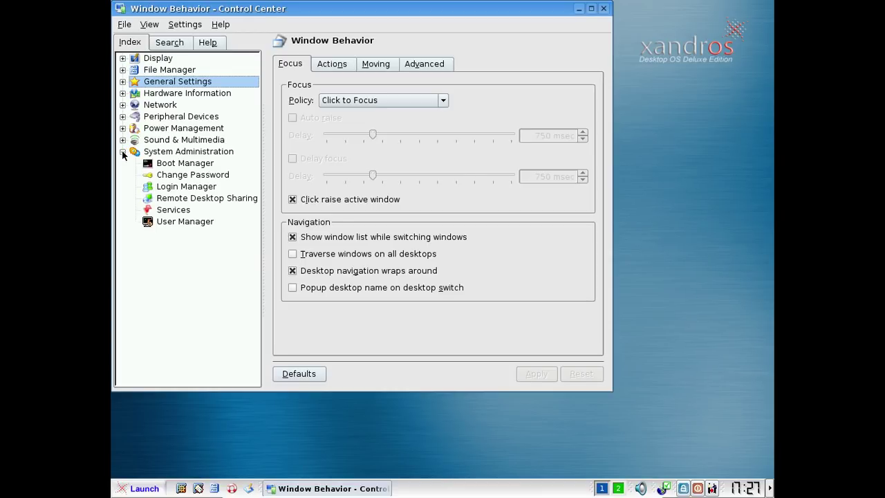
{"action": "left_click", "coordinate": [123, 140]}
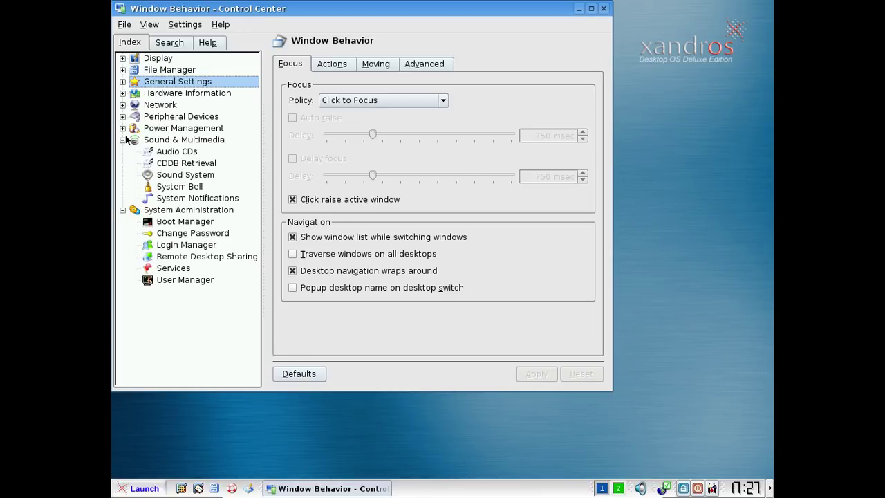
{"action": "left_click", "coordinate": [123, 128]}
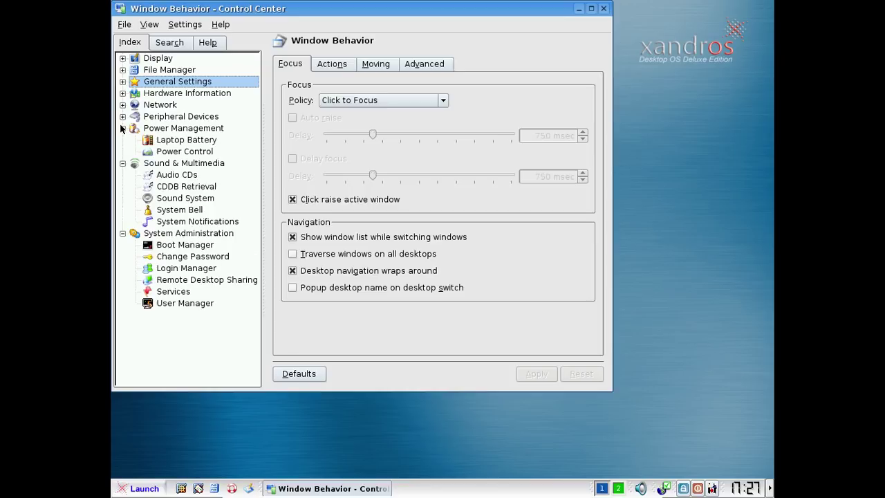
{"action": "left_click", "coordinate": [123, 116]}
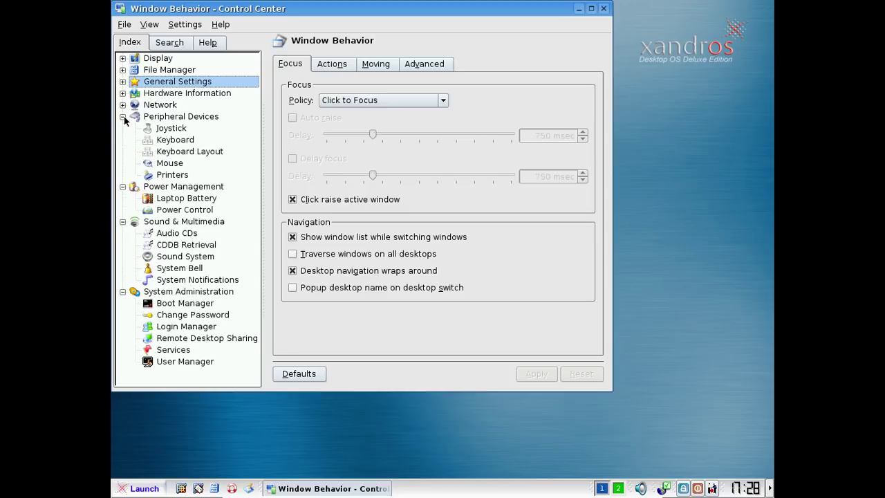
{"action": "left_click", "coordinate": [122, 105]}
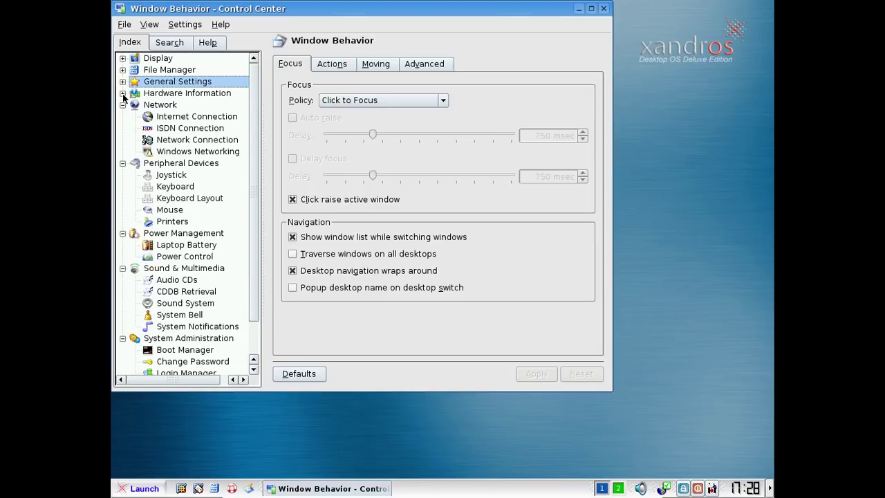
{"action": "left_click", "coordinate": [123, 93]}
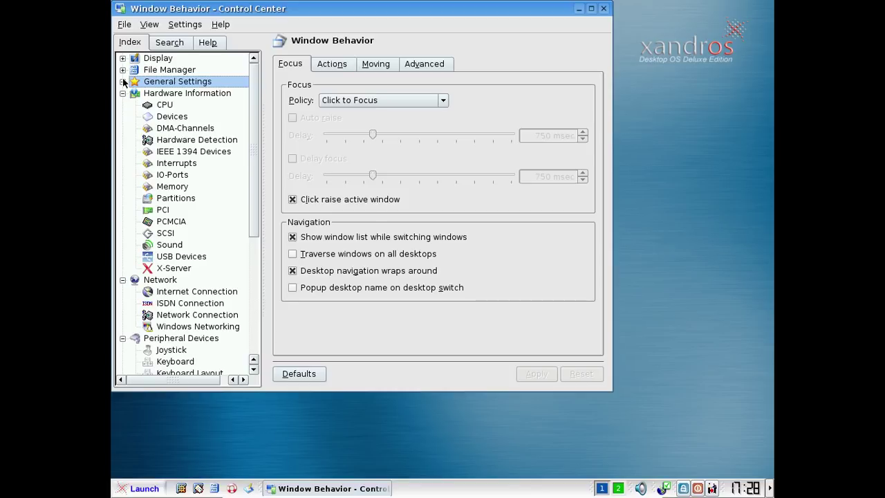
{"action": "left_click", "coordinate": [122, 82]}
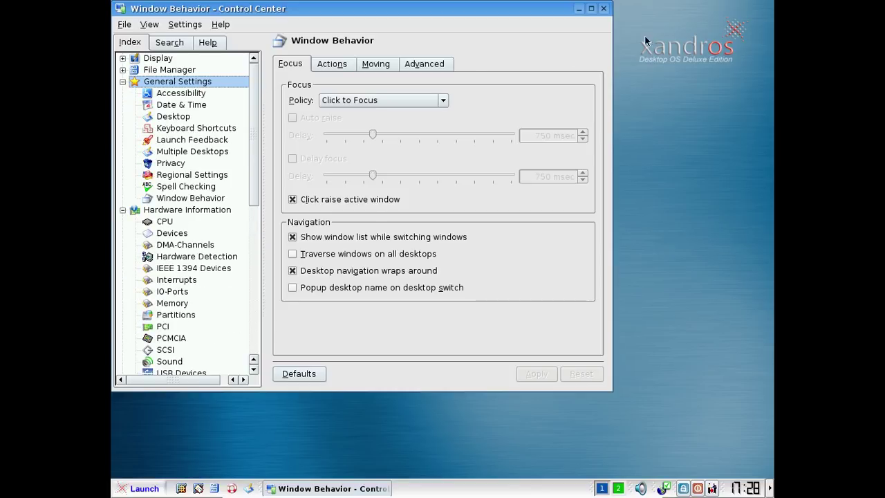
{"action": "left_click", "coordinate": [603, 8]}
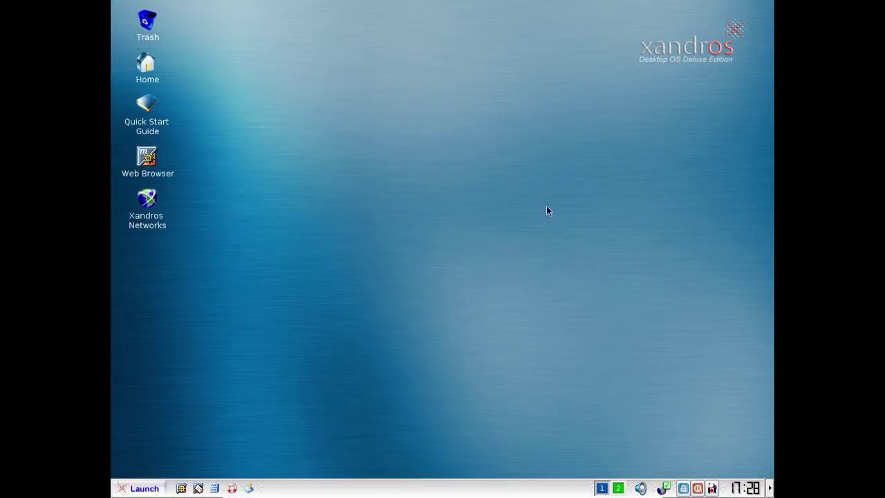
{"action": "left_click", "coordinate": [147, 159]}
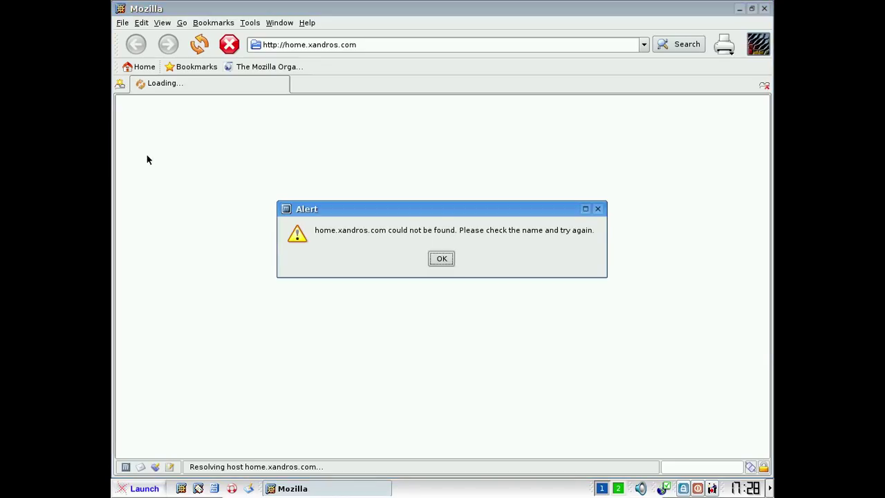
{"action": "left_click", "coordinate": [442, 260]}
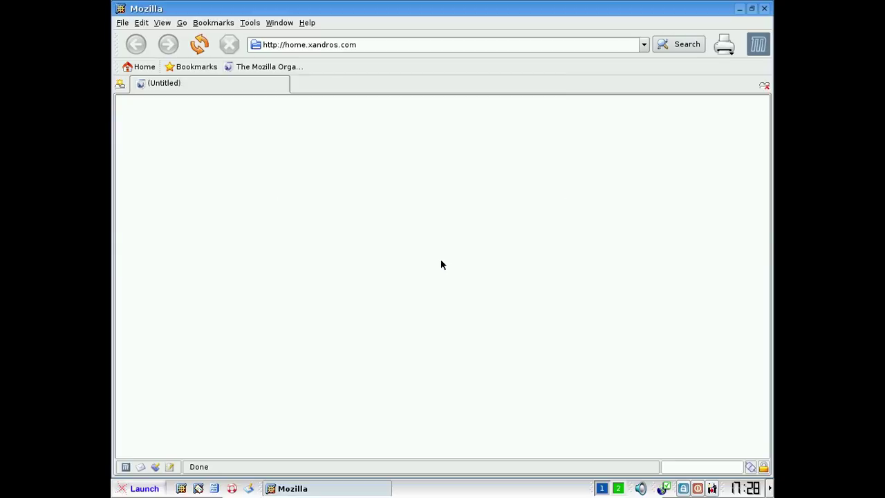
{"action": "left_click", "coordinate": [307, 22]}
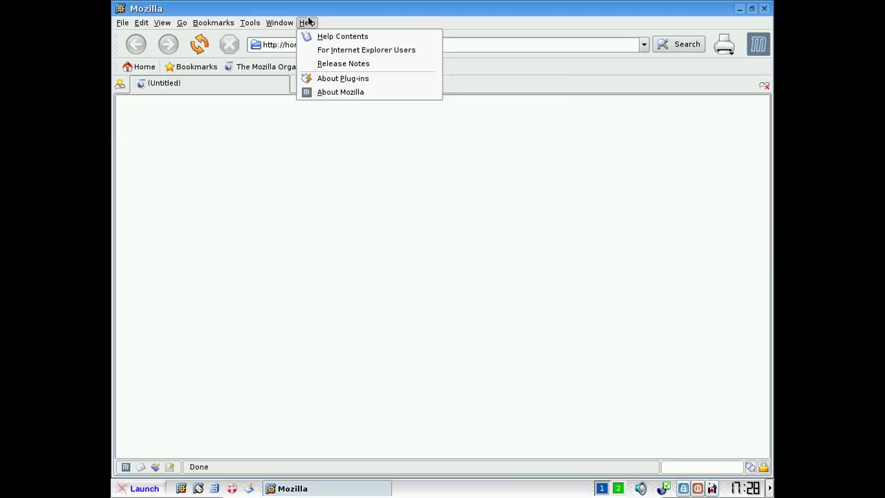
{"action": "left_click", "coordinate": [338, 95]}
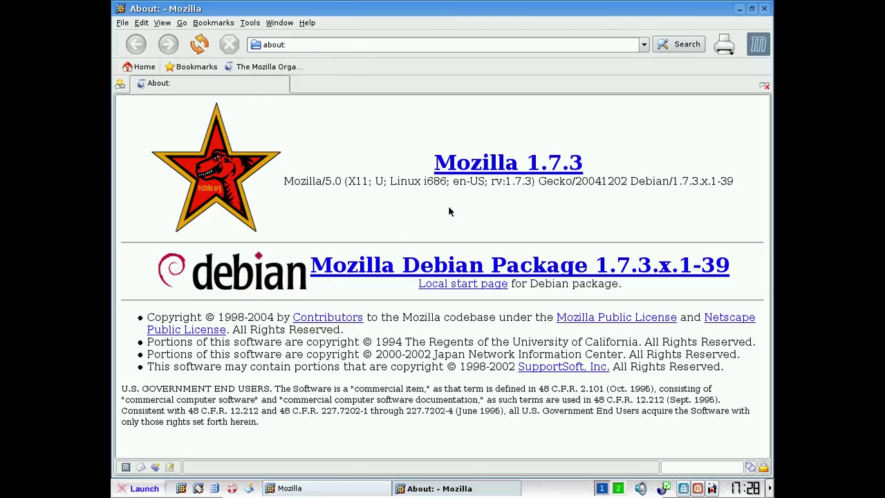
{"action": "left_click", "coordinate": [765, 9]}
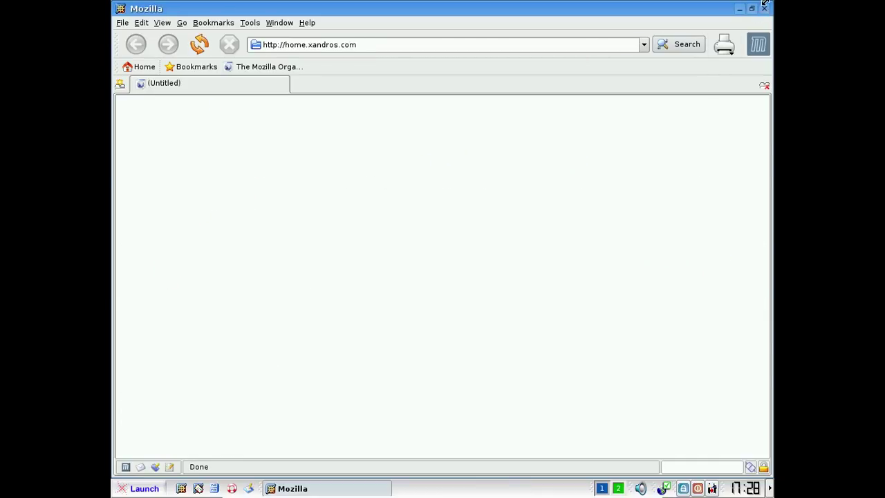
{"action": "left_click", "coordinate": [765, 8]}
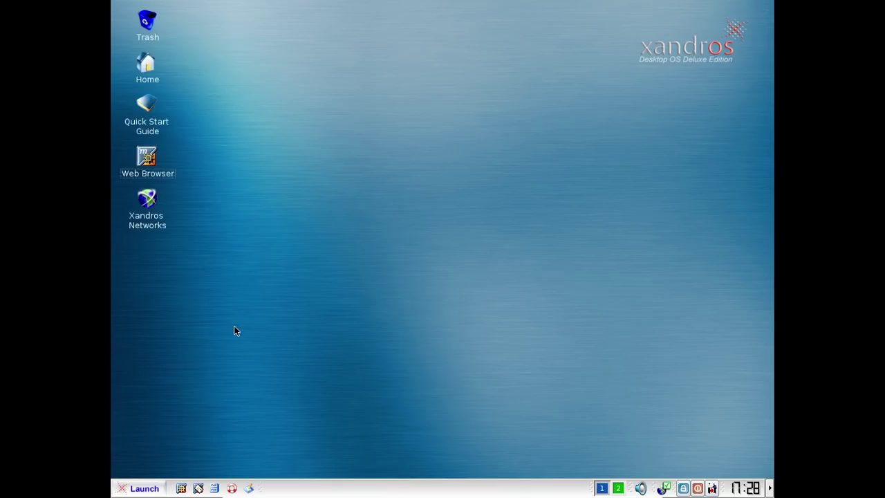
Open the Home folder and browse Windows Network, NFS Network, DVD Writer and Printers in the tree
{"action": "left_click", "coordinate": [145, 67]}
{"action": "double_click", "coordinate": [146, 66]}
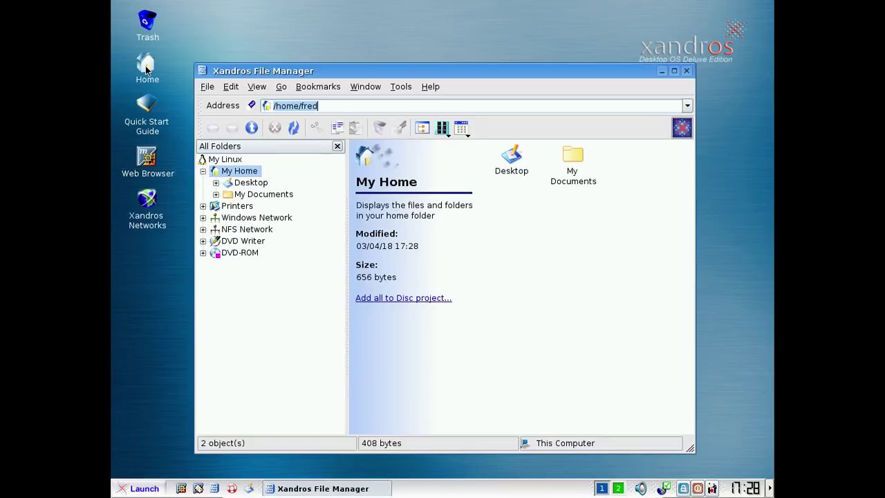
{"action": "left_click", "coordinate": [203, 217]}
{"action": "left_click", "coordinate": [203, 218]}
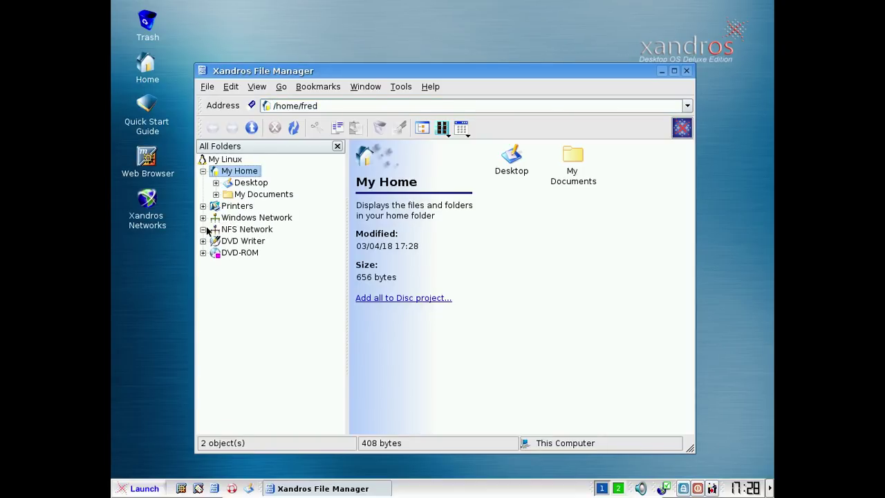
{"action": "left_click", "coordinate": [203, 230]}
{"action": "left_click", "coordinate": [204, 241]}
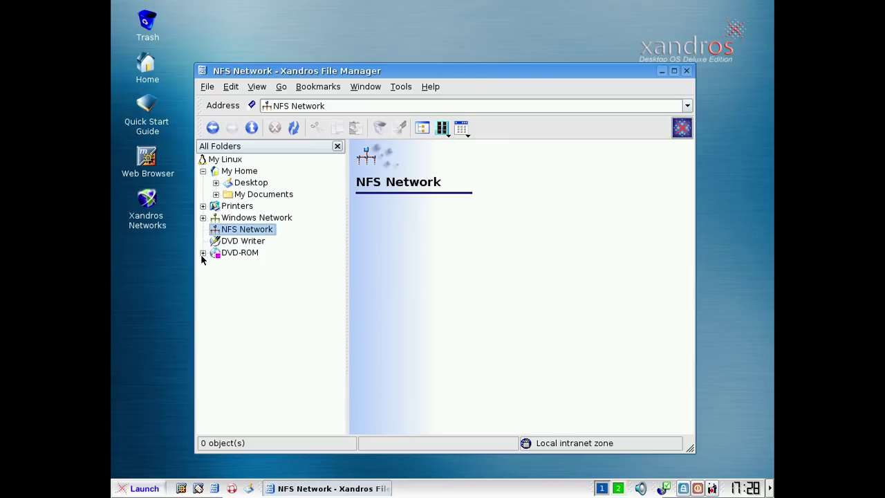
{"action": "left_click", "coordinate": [203, 206]}
Review the About Xandros File Manager Author and License Agreement tabs, then close the file manager
{"action": "left_click", "coordinate": [431, 87]}
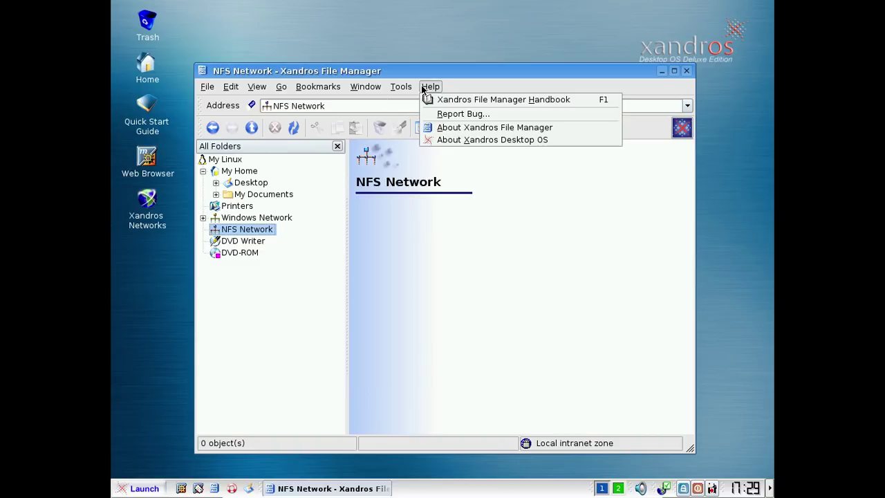
{"action": "left_click", "coordinate": [451, 128]}
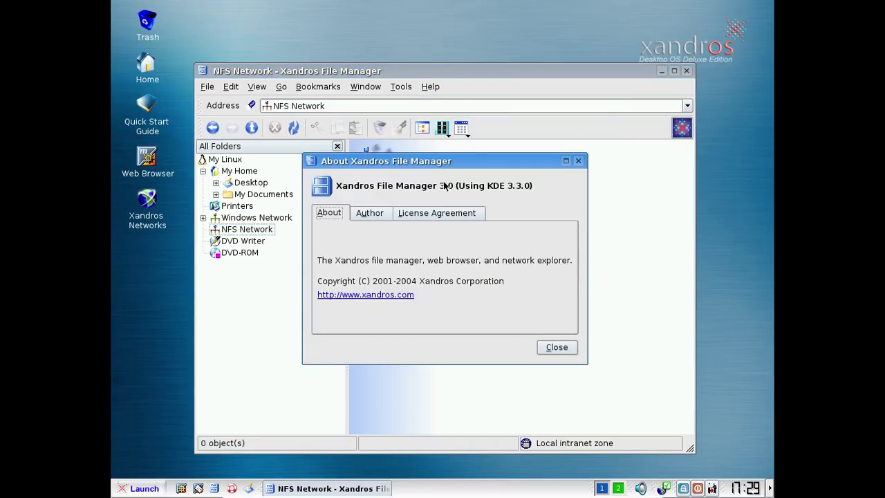
{"action": "left_click", "coordinate": [374, 215]}
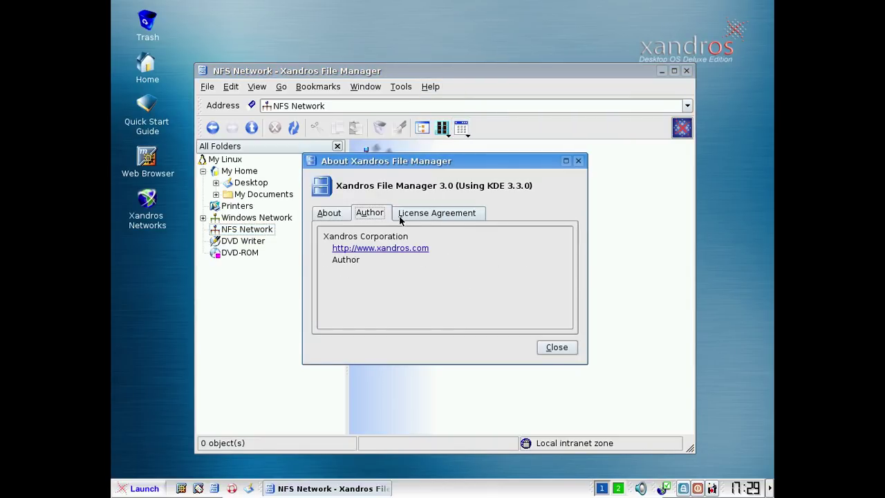
{"action": "left_click", "coordinate": [436, 213]}
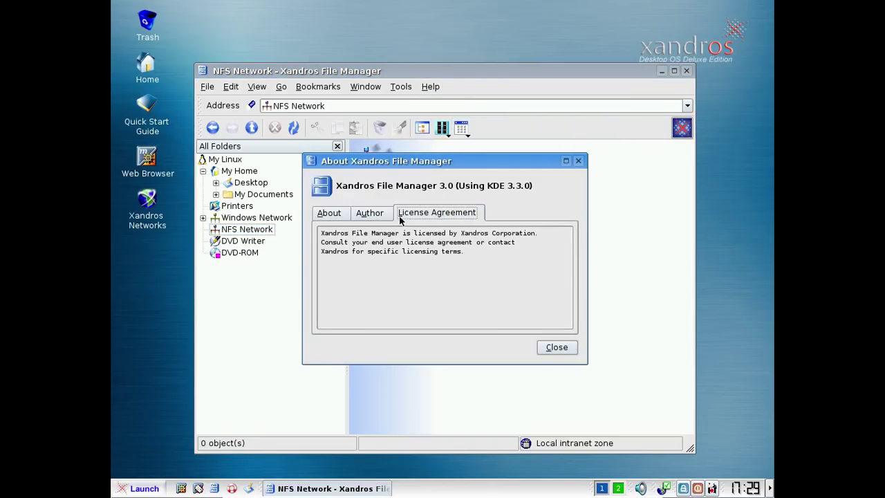
{"action": "left_click", "coordinate": [578, 161]}
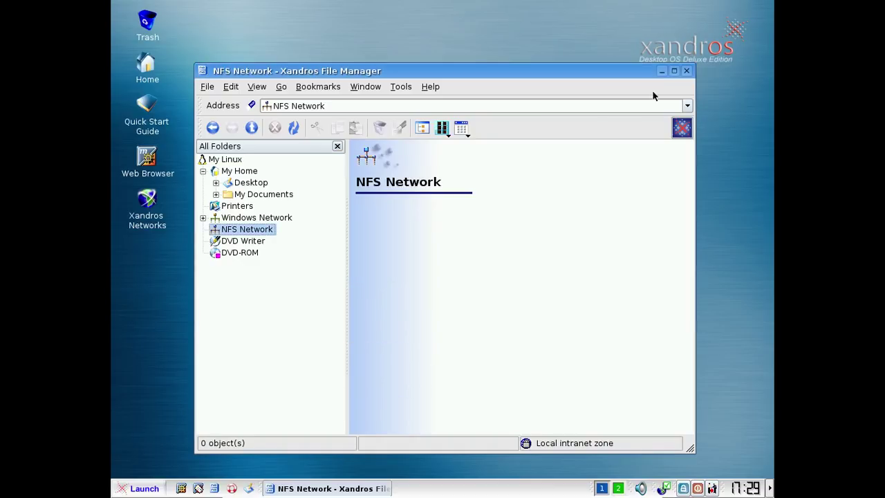
{"action": "left_click", "coordinate": [686, 71]}
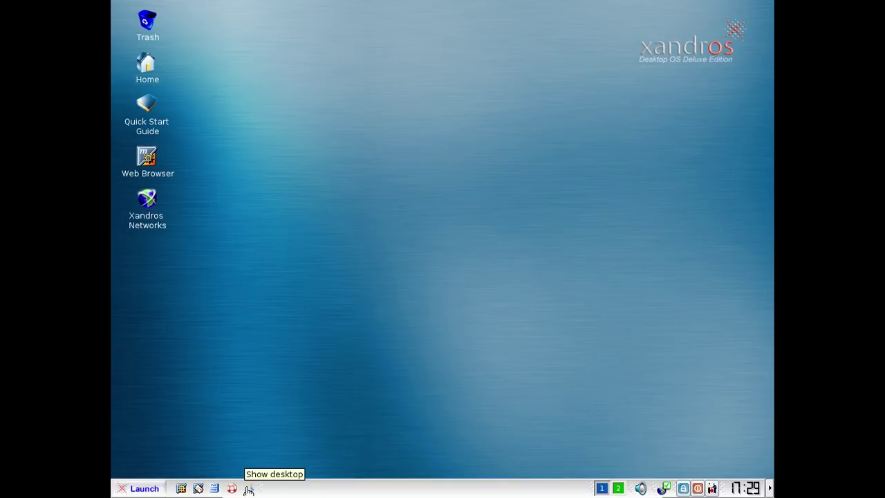
{"action": "left_click", "coordinate": [159, 487]}
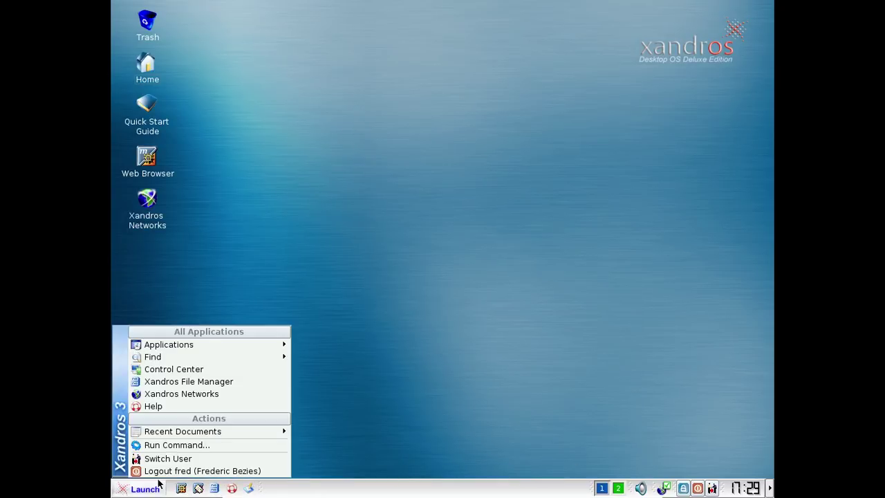
{"action": "mouse_move", "coordinate": [207, 346]}
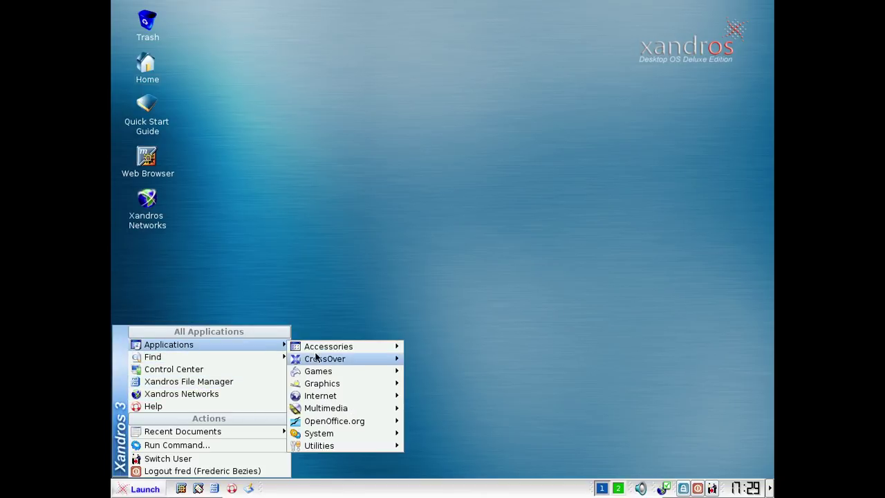
{"action": "mouse_move", "coordinate": [340, 421]}
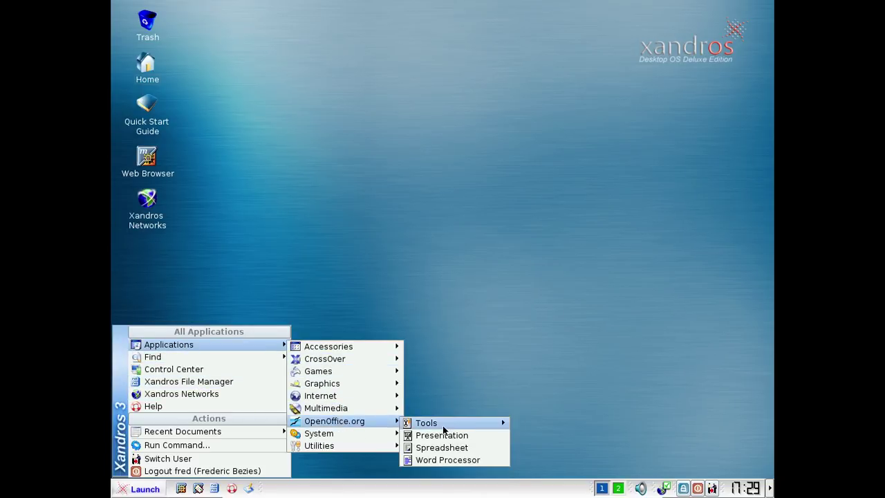
{"action": "left_click", "coordinate": [445, 460]}
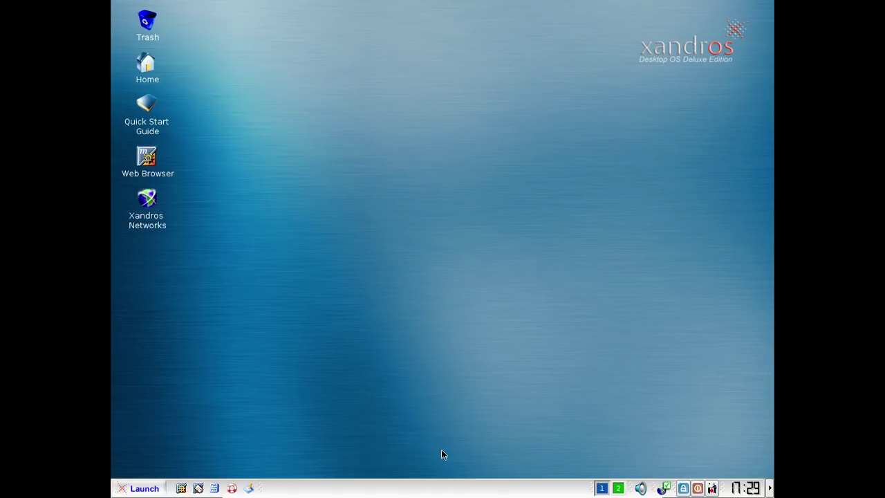
{"action": "left_click", "coordinate": [142, 488]}
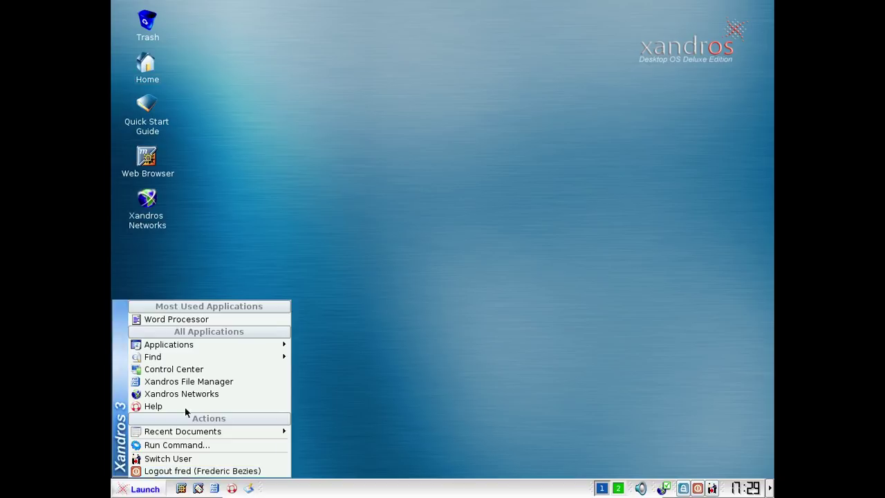
{"action": "mouse_move", "coordinate": [193, 351]}
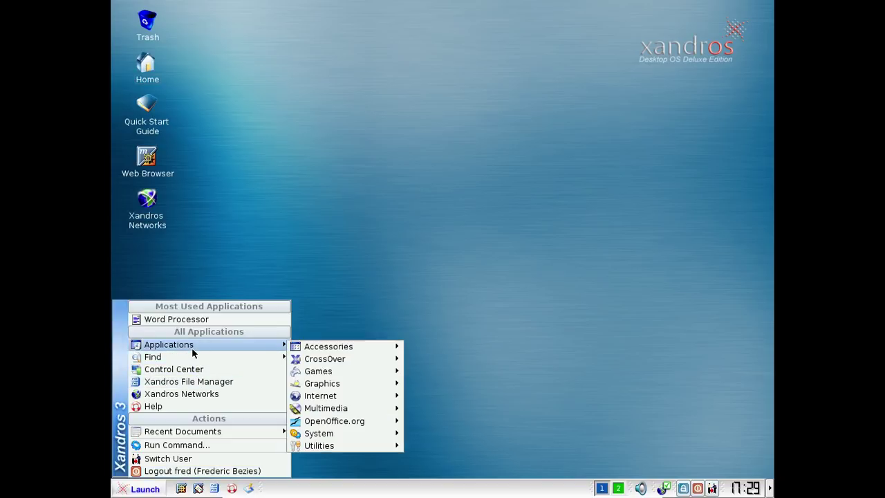
{"action": "left_click", "coordinate": [189, 319]}
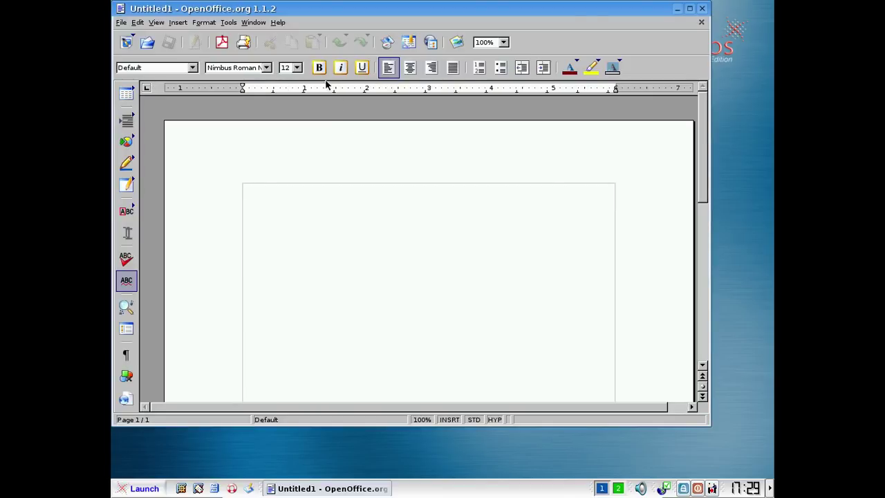
{"action": "left_click", "coordinate": [279, 22]}
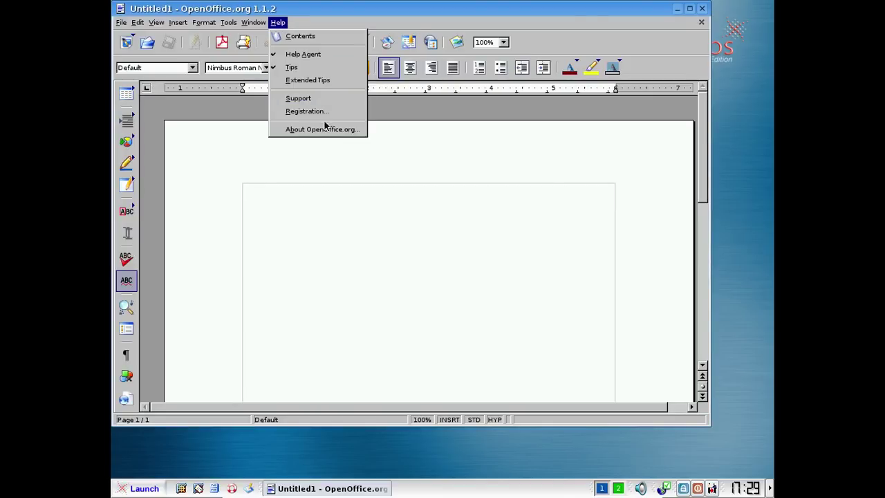
{"action": "left_click", "coordinate": [325, 132]}
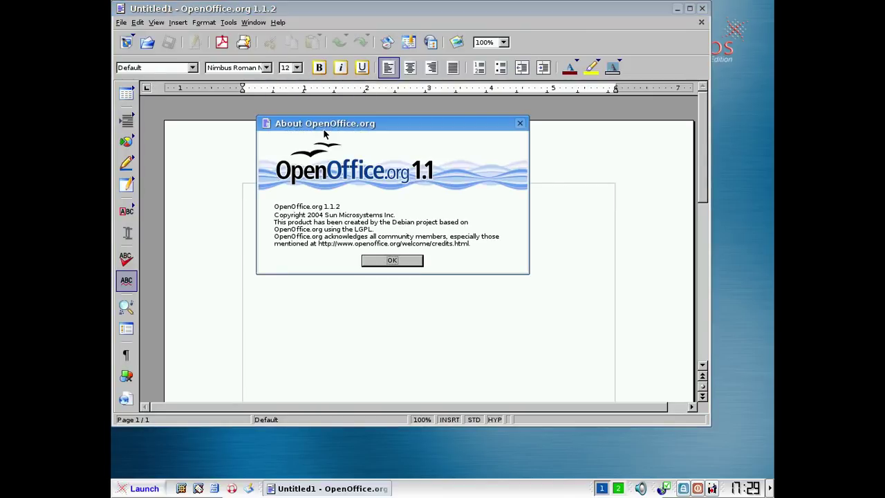
{"action": "left_click", "coordinate": [388, 263]}
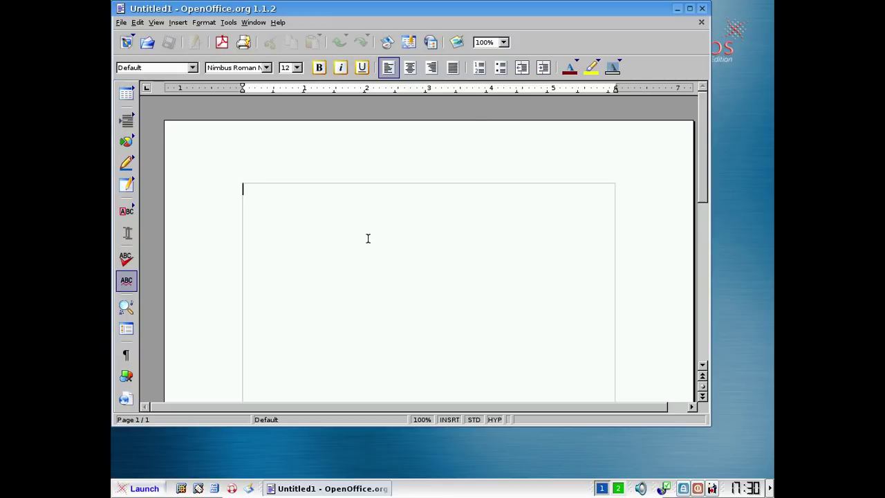
{"action": "left_click", "coordinate": [704, 9]}
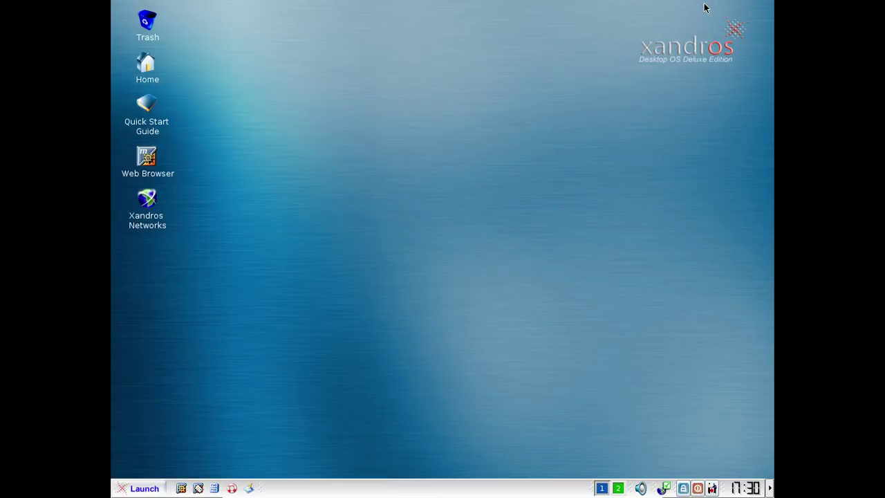
Start Xandros File Manager from Launch, close it, and reopen the Launch menu
{"action": "left_click", "coordinate": [142, 489]}
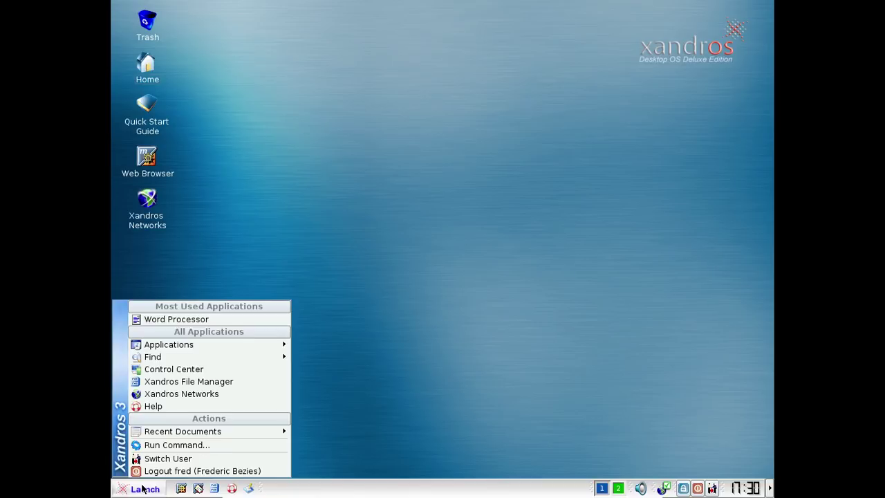
{"action": "left_click", "coordinate": [153, 382]}
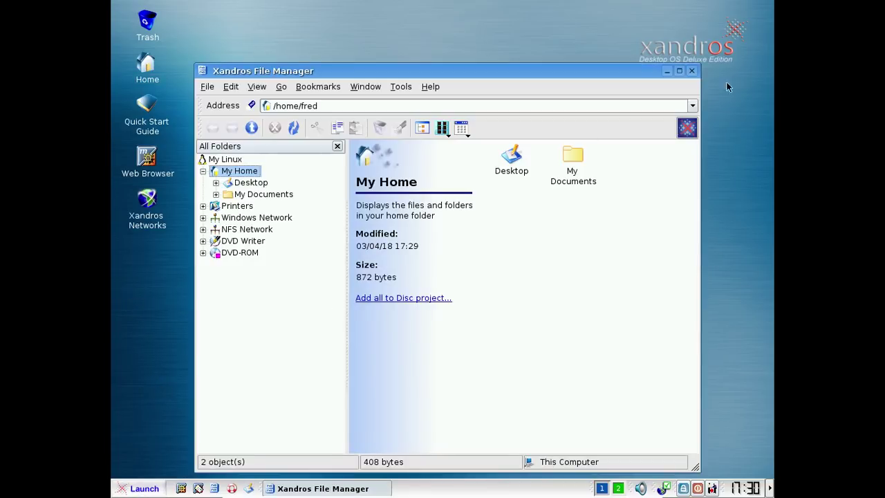
{"action": "left_click", "coordinate": [692, 70]}
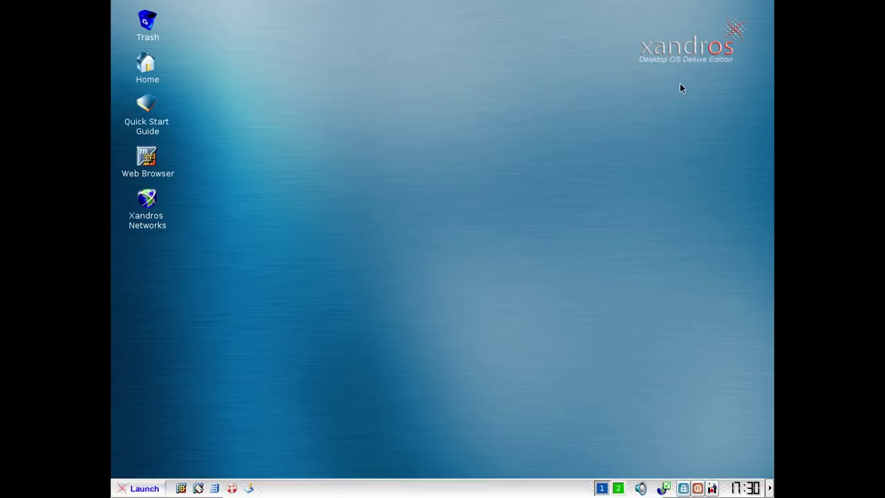
{"action": "left_click", "coordinate": [123, 494]}
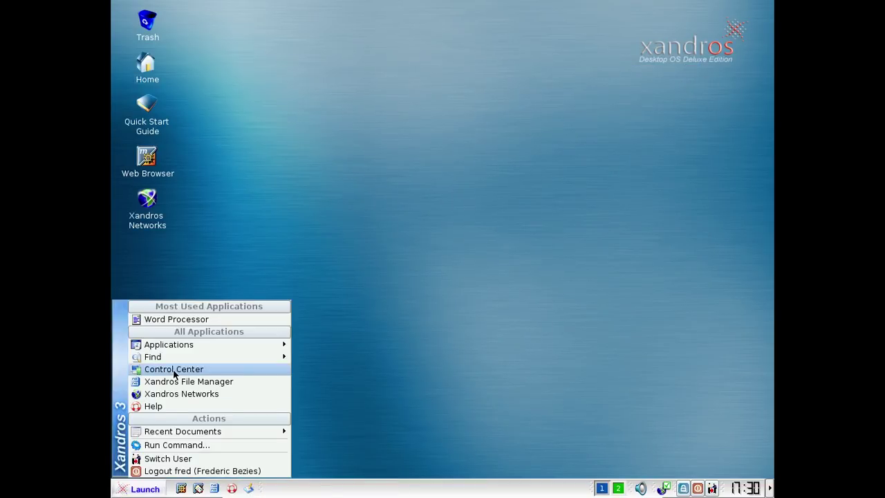
Run Xandros Networks, allow the package download, dismiss the problems, minimize it, and leave full screen
{"action": "left_click", "coordinate": [175, 392]}
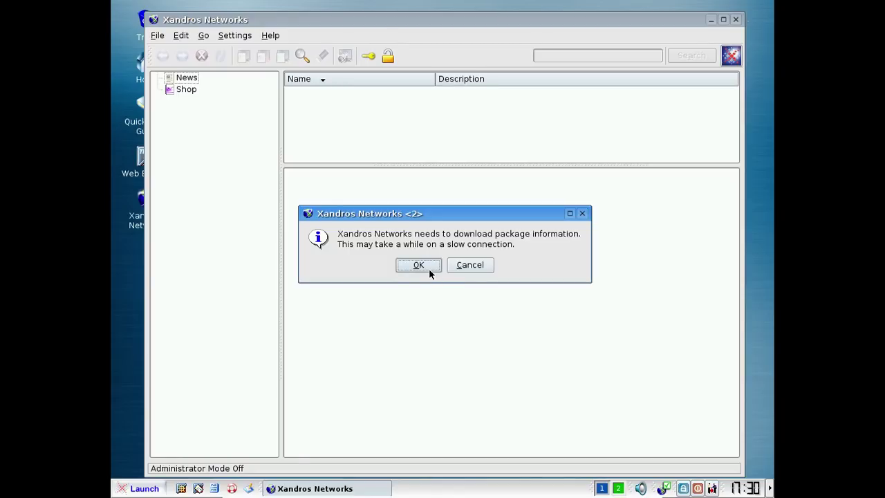
{"action": "left_click", "coordinate": [419, 265]}
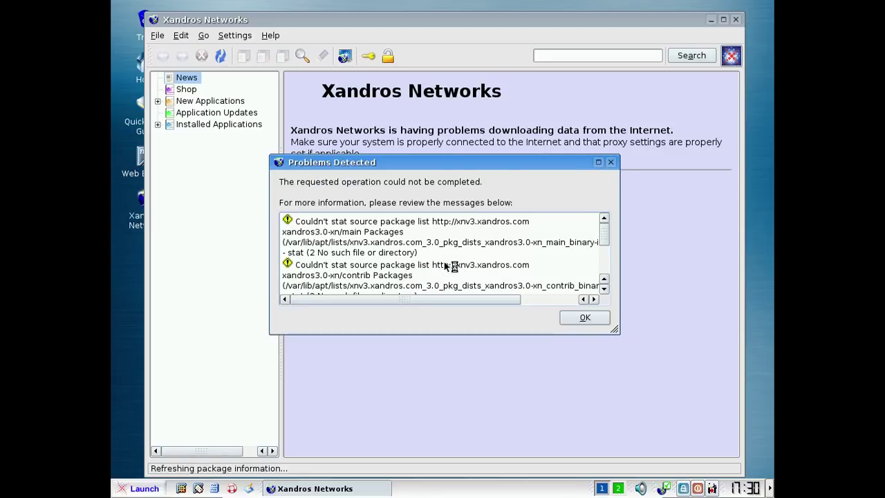
{"action": "scroll", "coordinate": [505, 241], "scroll_direction": "down", "scroll_amount": 3}
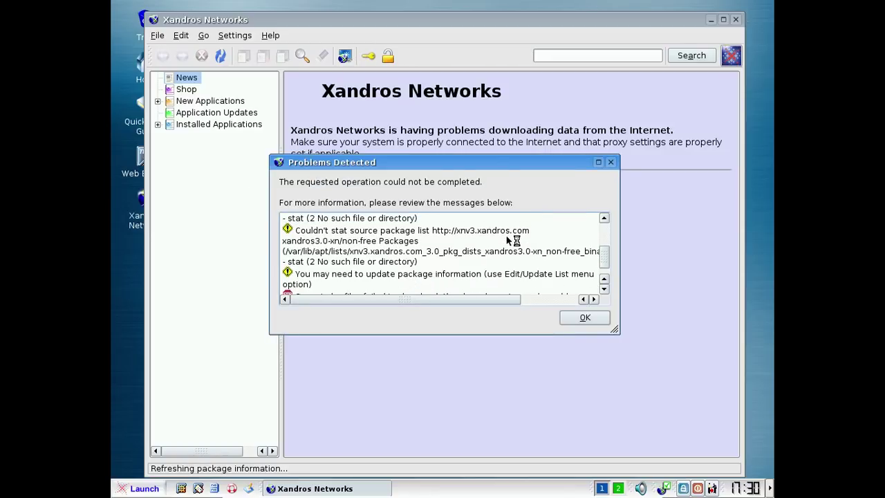
{"action": "scroll", "coordinate": [509, 240], "scroll_direction": "down", "scroll_amount": 1}
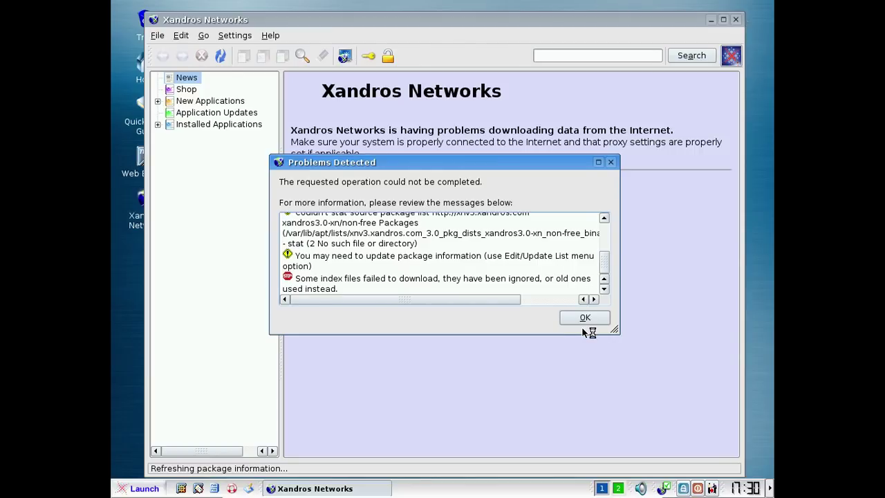
{"action": "left_click", "coordinate": [581, 318]}
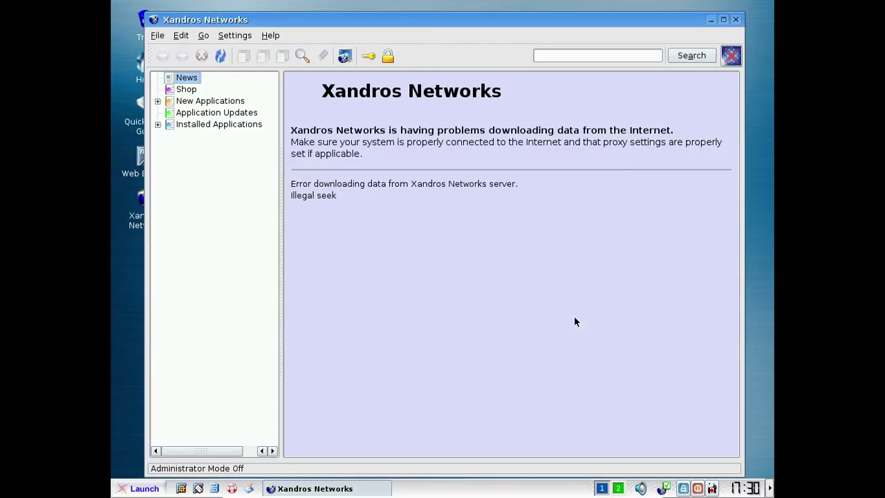
{"action": "left_click", "coordinate": [713, 21]}
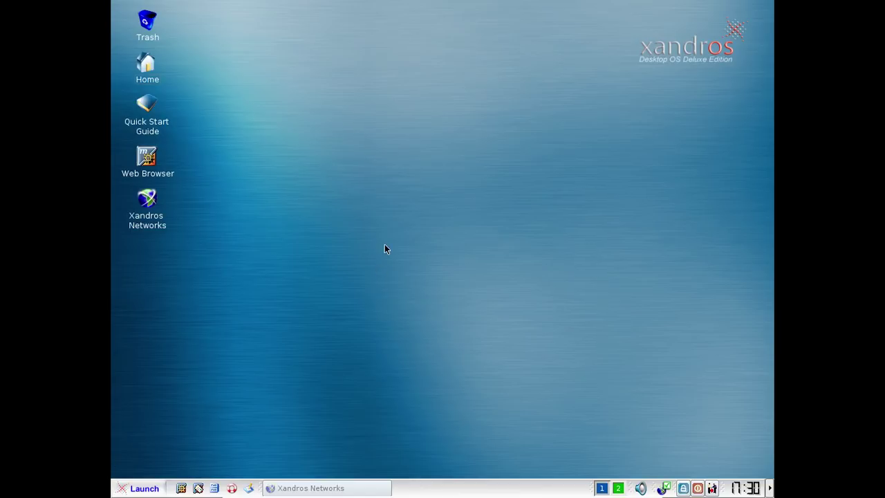
{"action": "key", "text": "ctrl+f"}
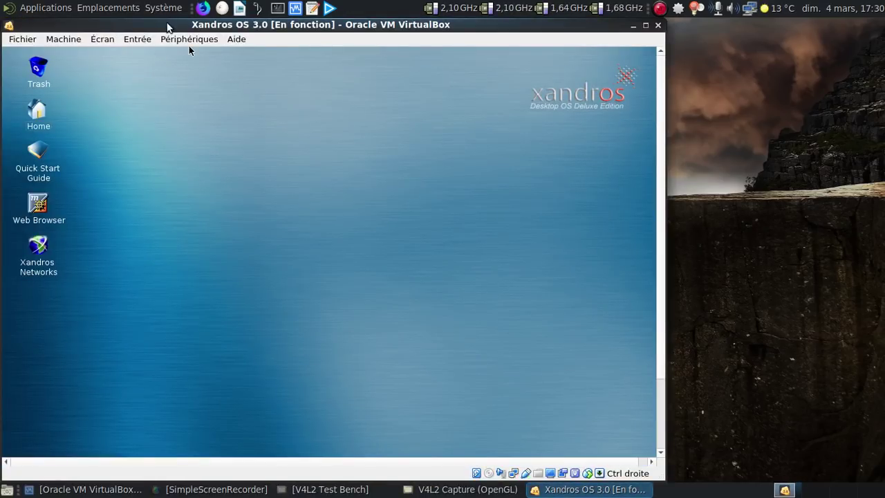
Toggle mouse integration off and back on, then insert a disk image into the VM's optical drive
{"action": "left_click", "coordinate": [148, 39]}
{"action": "left_click", "coordinate": [153, 72]}
{"action": "left_click", "coordinate": [177, 42]}
{"action": "mouse_move", "coordinate": [390, 90]}
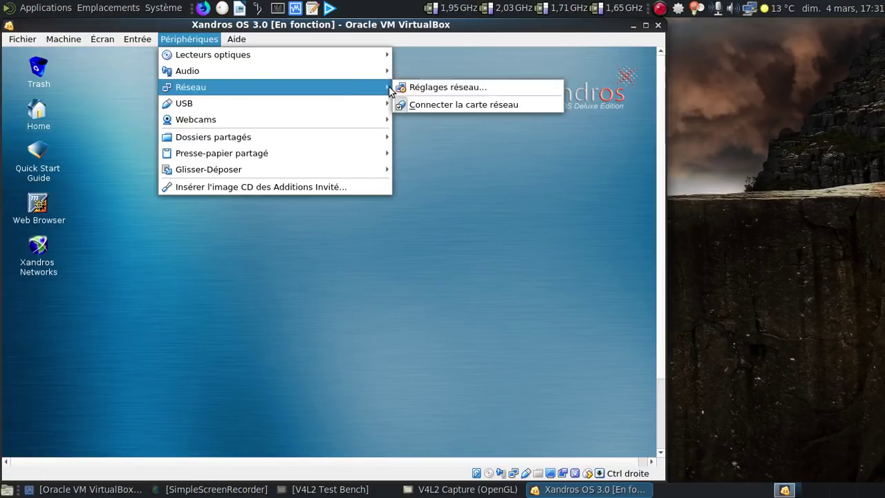
{"action": "mouse_move", "coordinate": [332, 55]}
{"action": "left_click", "coordinate": [433, 87]}
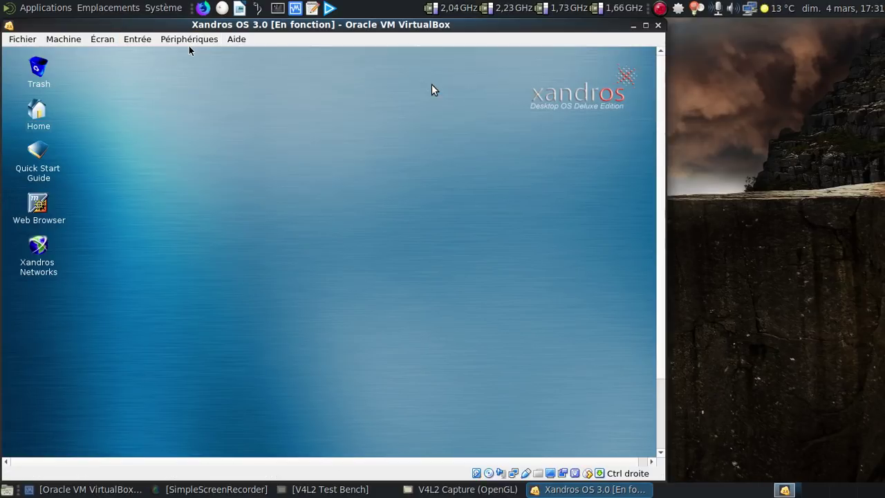